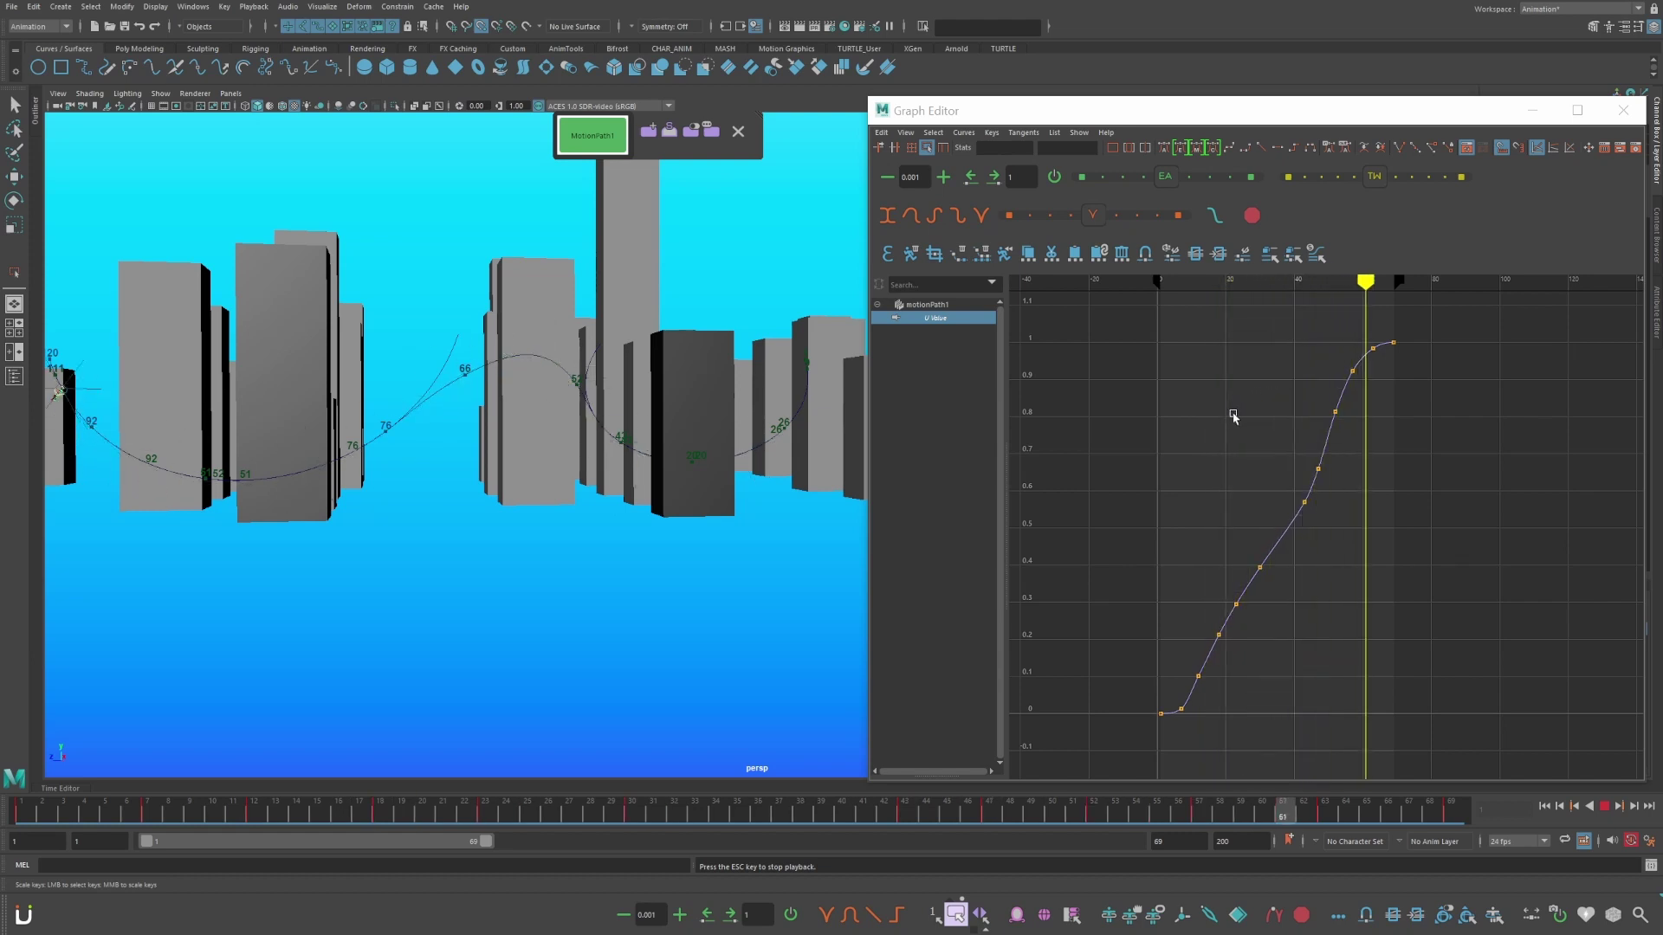
- Stop the playback and open the Graph Editor to show the locator's motion path animation curve
{"action": "key", "text": "Escape"}
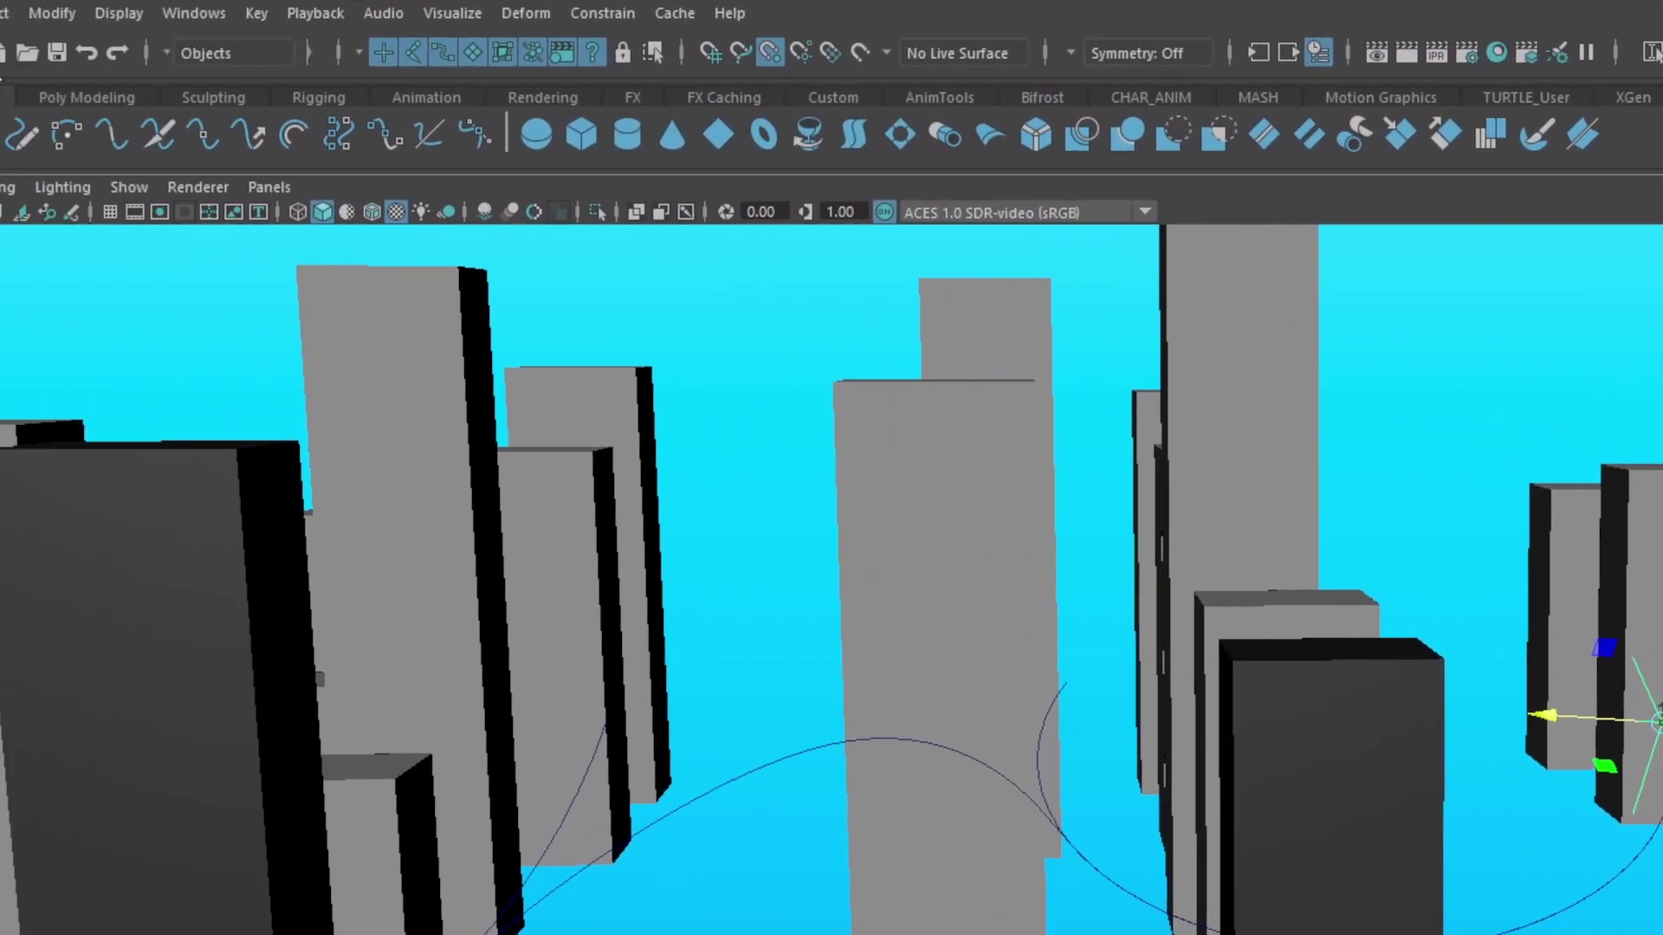
{"action": "left_click", "coordinate": [195, 7]}
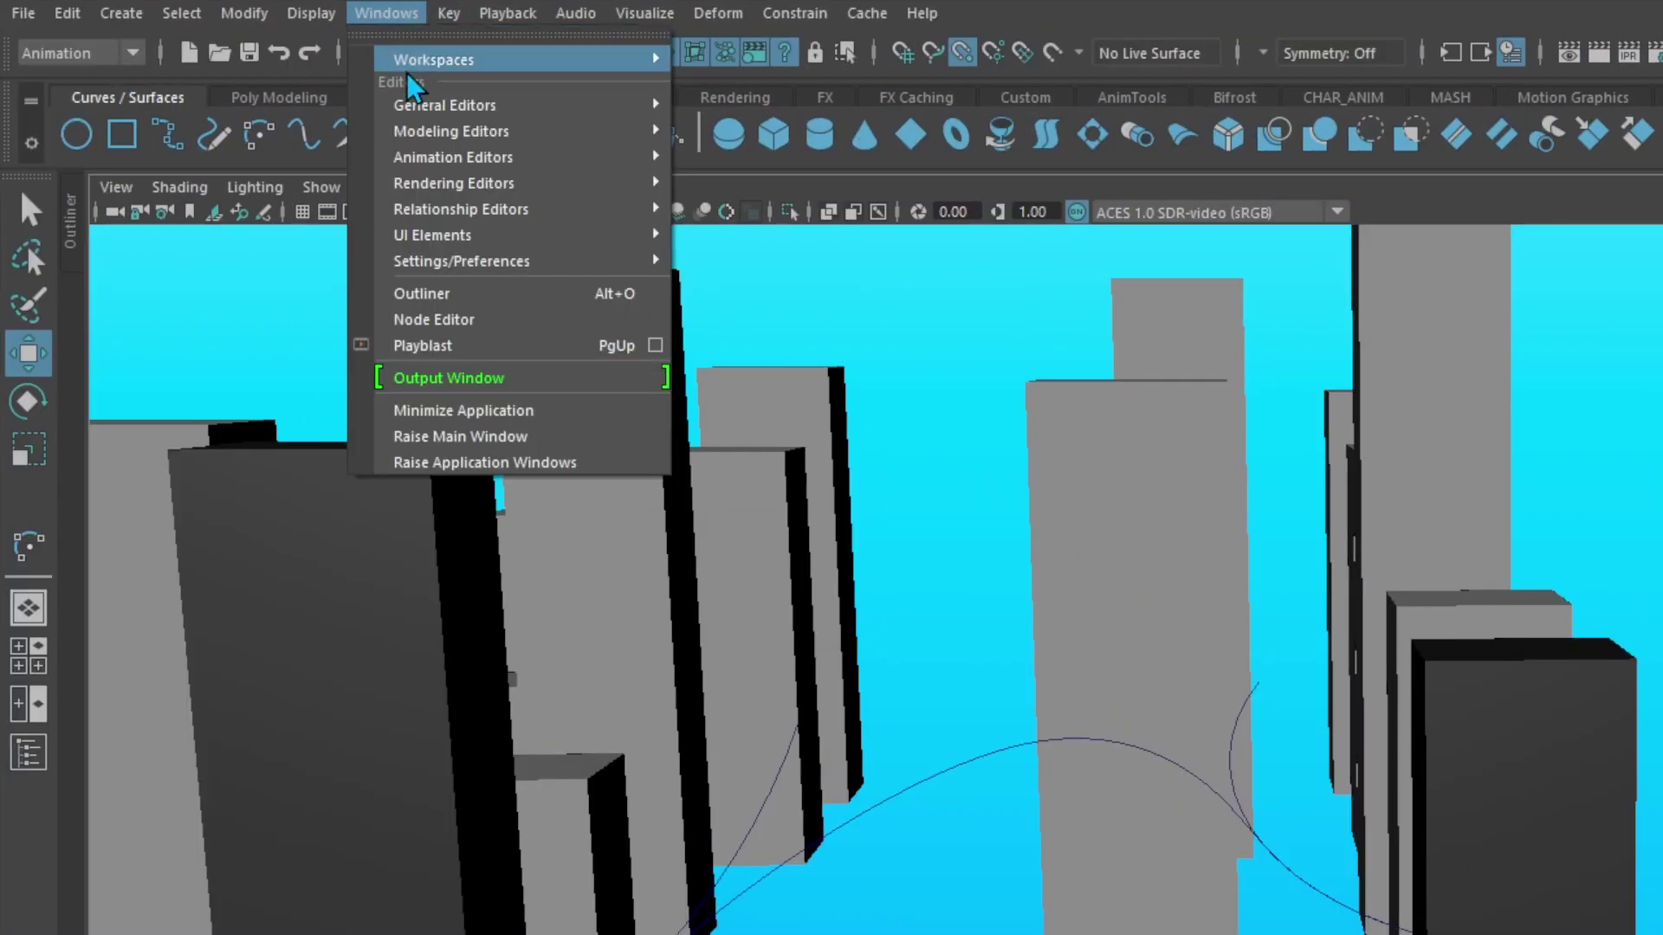
{"action": "mouse_move", "coordinate": [482, 157]}
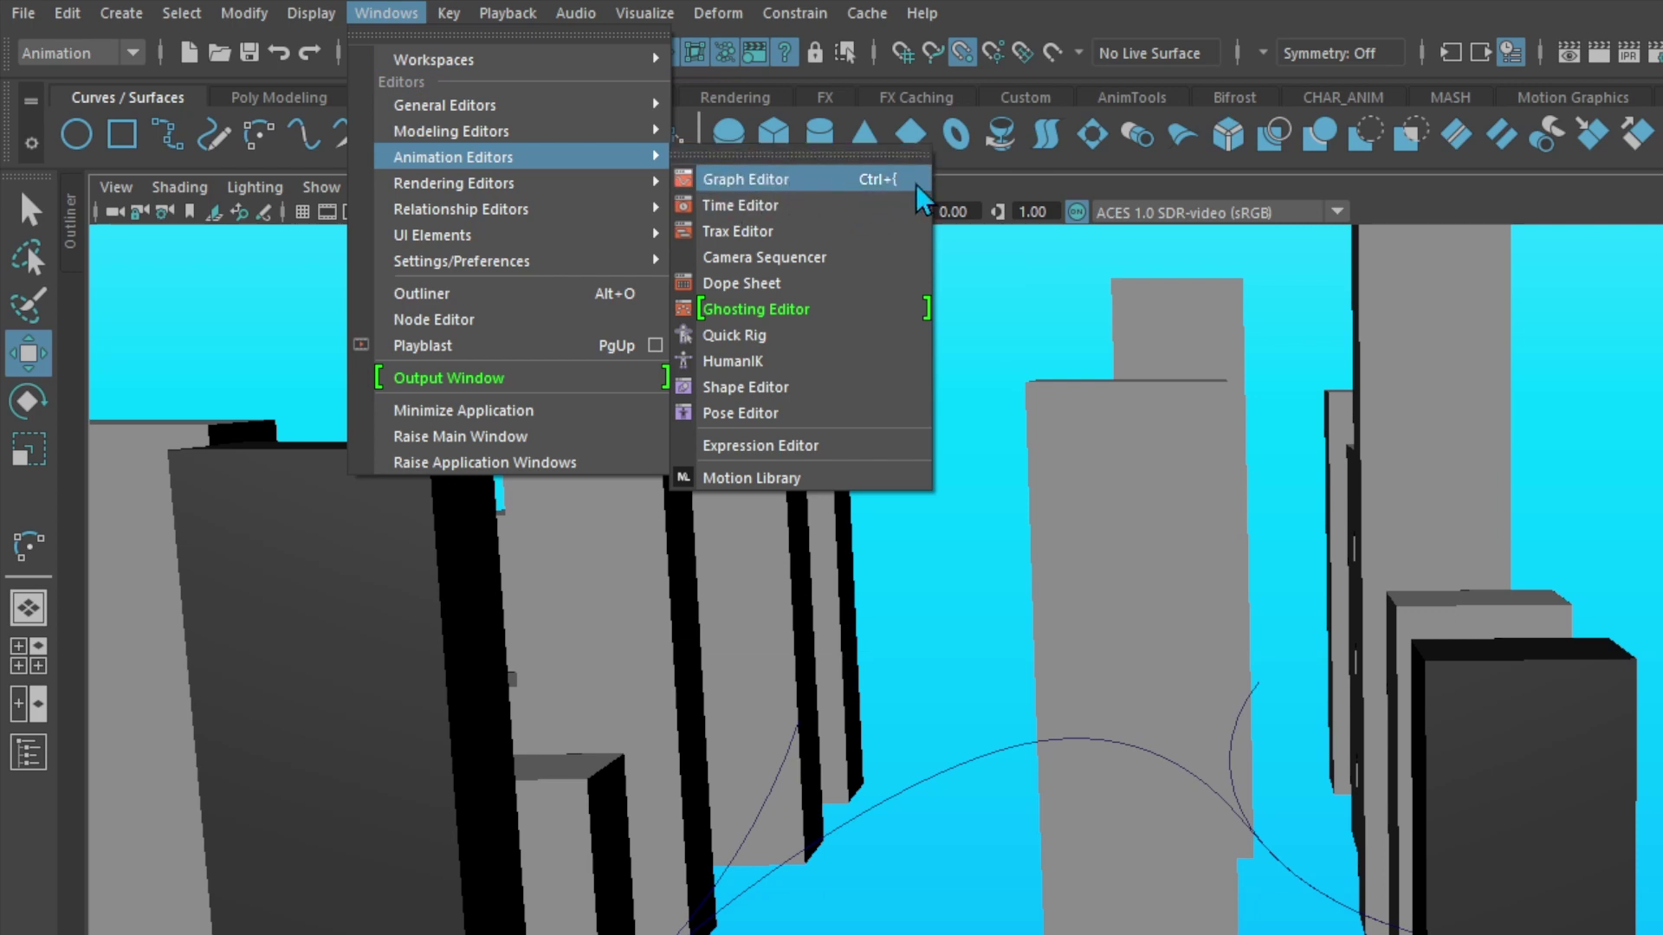
{"action": "left_click", "coordinate": [810, 179]}
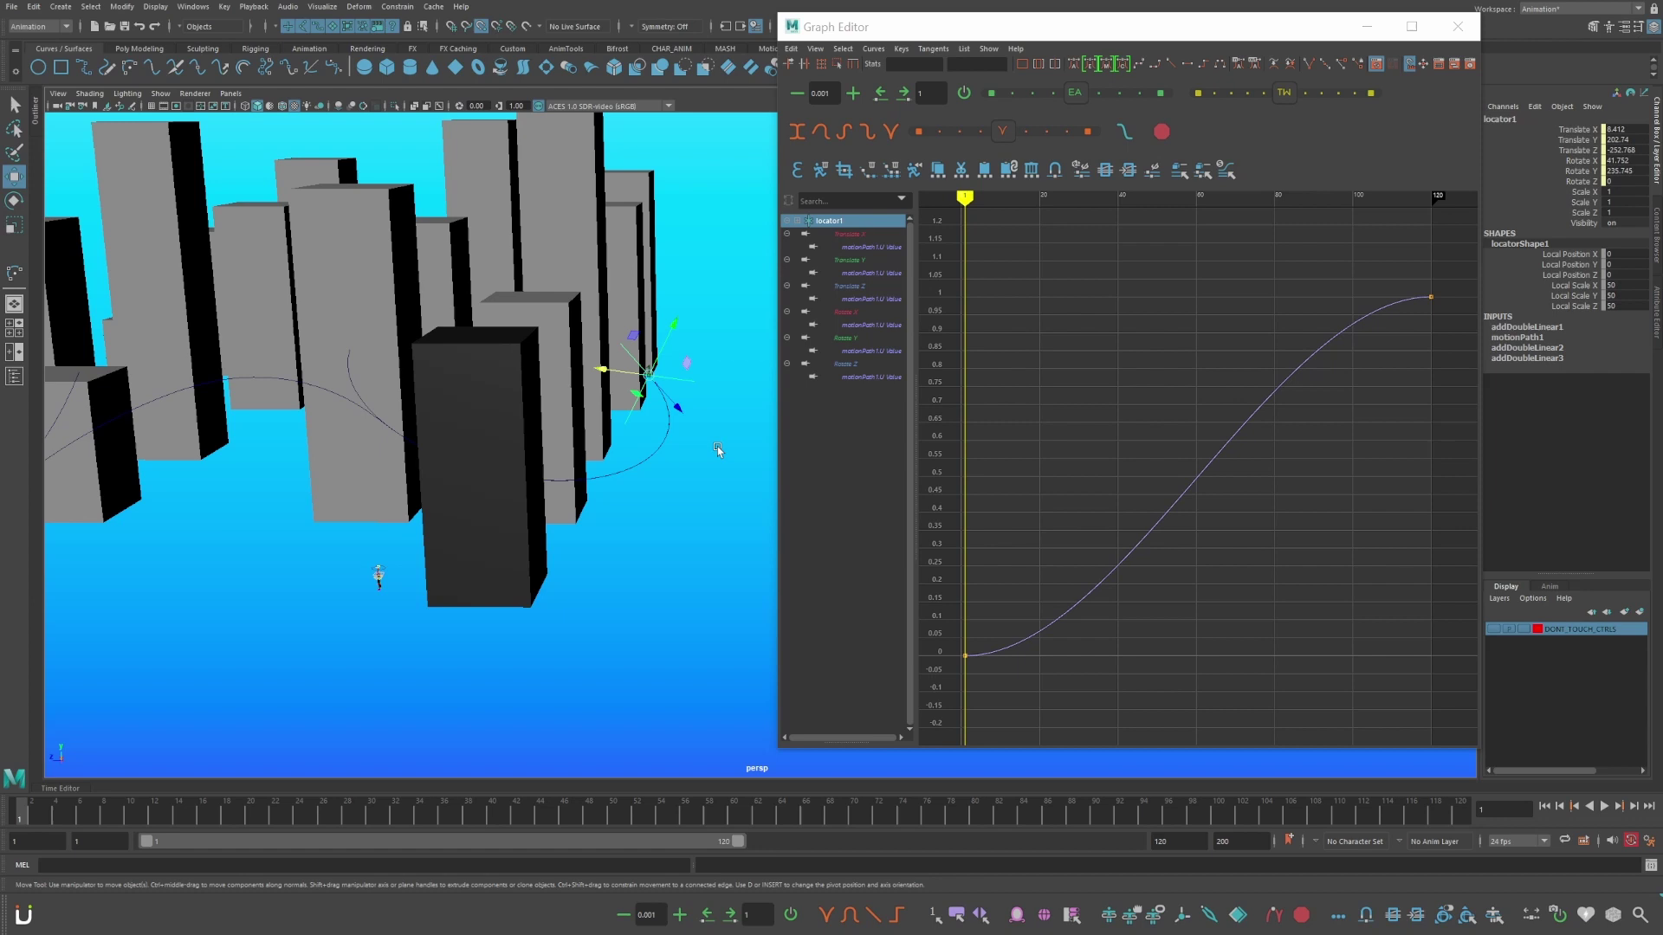
{"action": "key", "text": "s"}
{"action": "left_click_drag", "start_coordinate": [103, 814], "coordinate": [134, 801]}
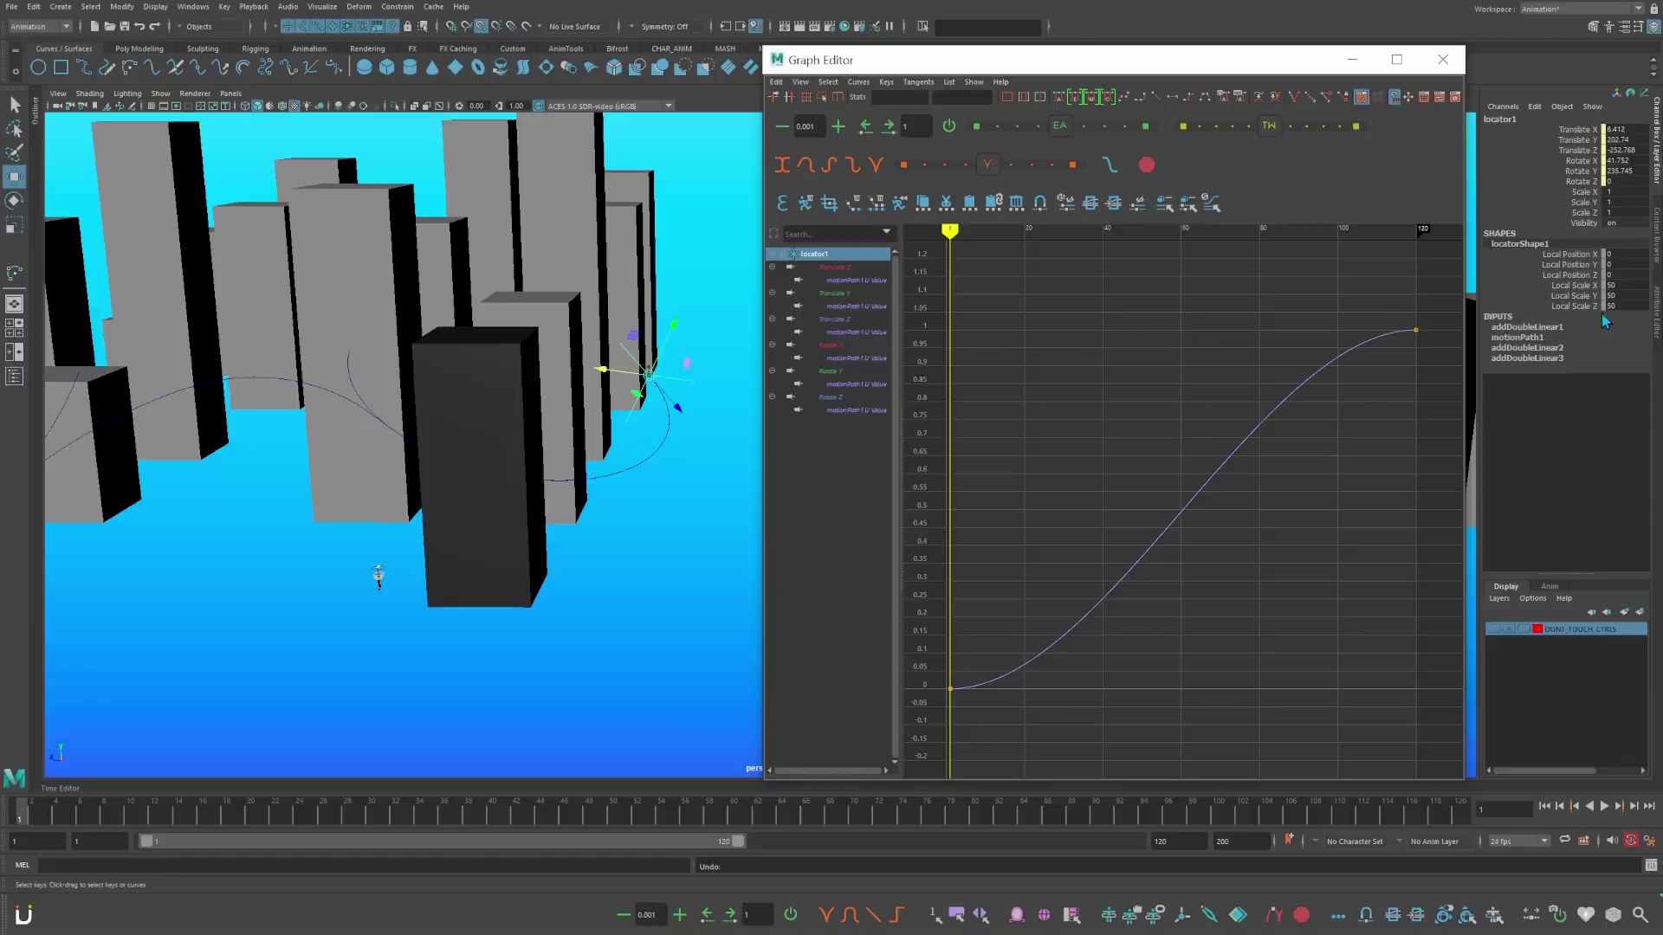
- Expand the locator's motionPath1 input node and copy its name
{"action": "left_click", "coordinate": [1512, 338]}
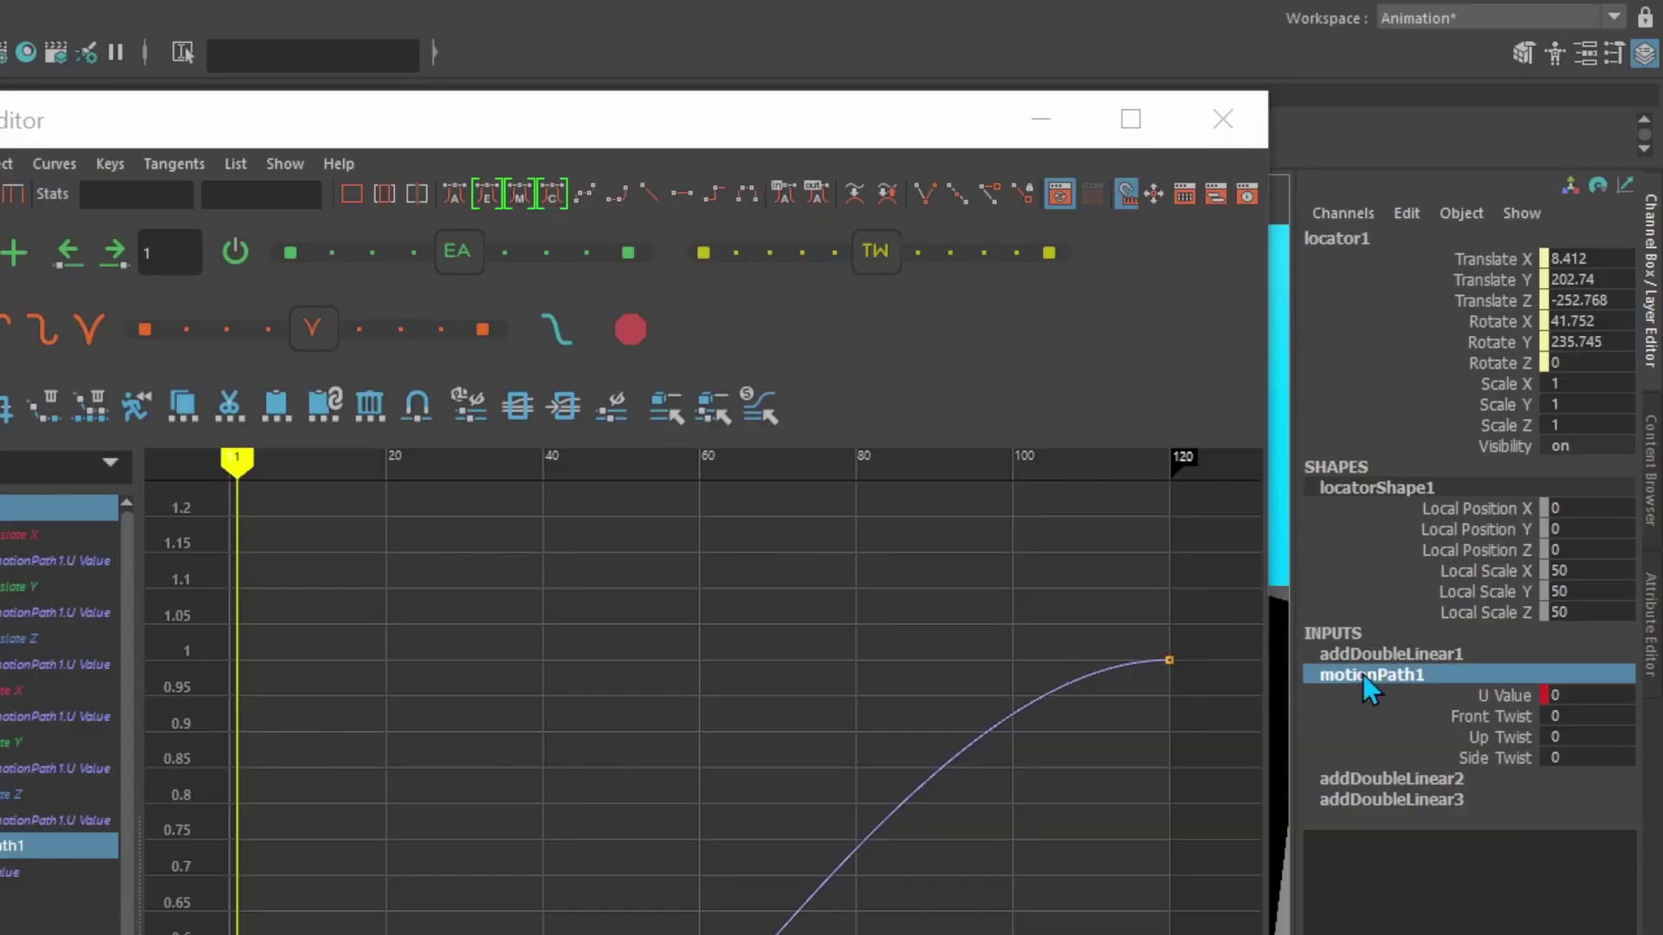
{"action": "double_click", "coordinate": [1512, 338]}
{"action": "left_click_drag", "start_coordinate": [1530, 338], "coordinate": [1503, 336]}
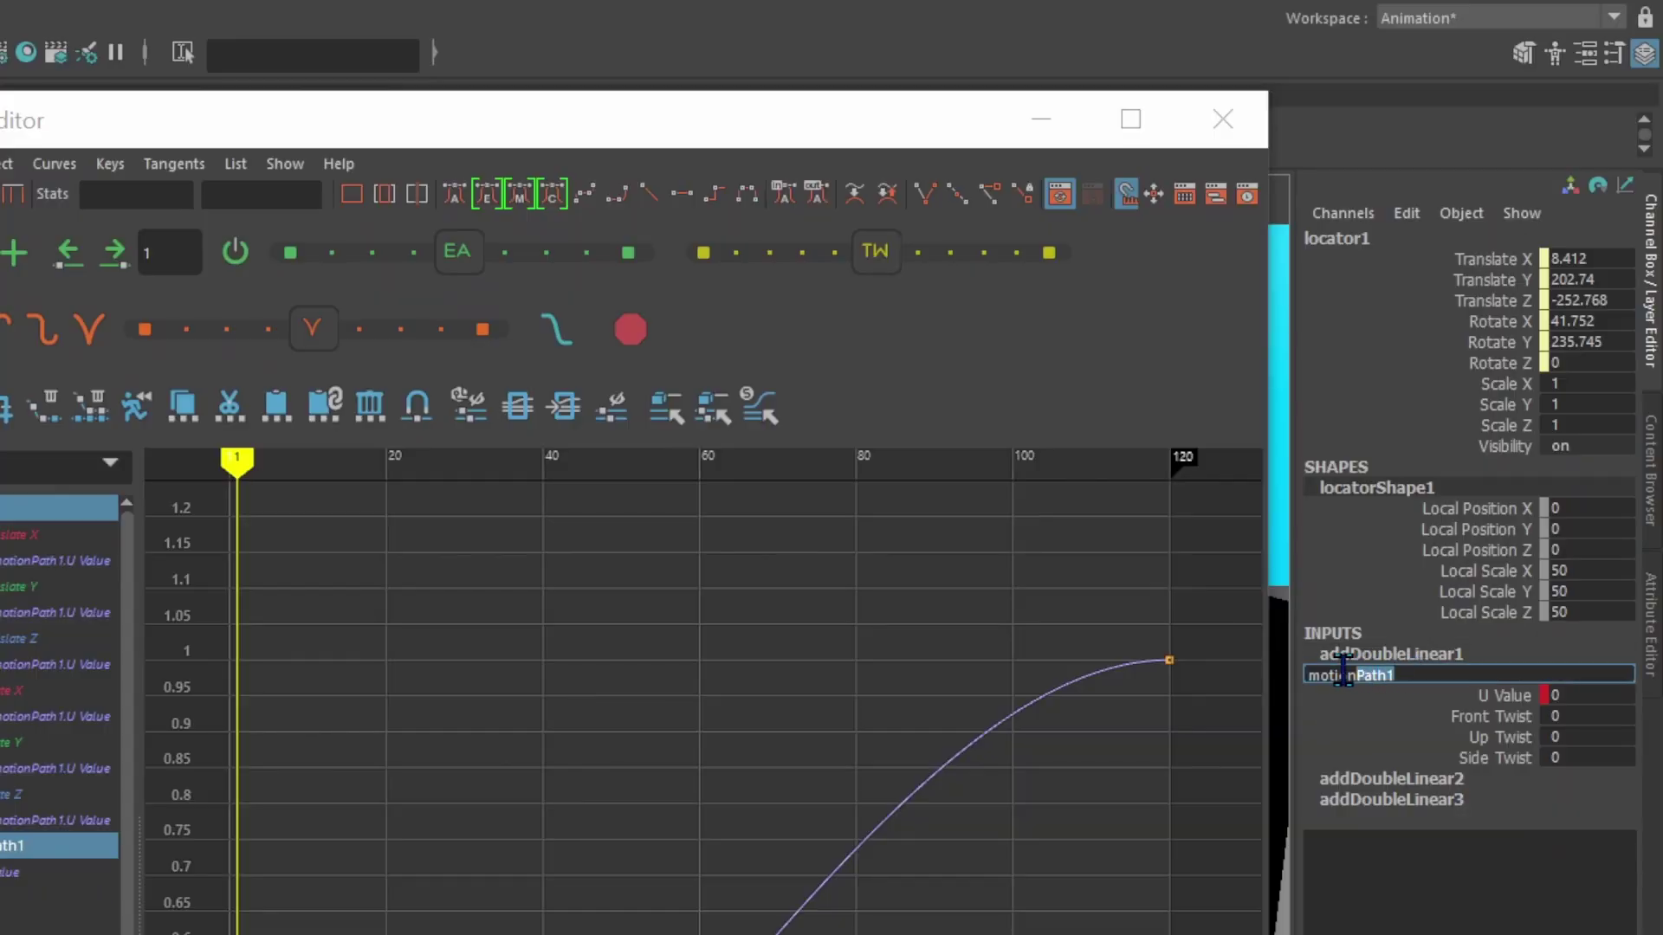
{"action": "double_click", "coordinate": [1341, 674]}
{"action": "key", "text": "ctrl+c"}
- Select the motionPath1 node by name and save it as a green selection set button named motionPath1
{"action": "left_click", "coordinate": [189, 48]}
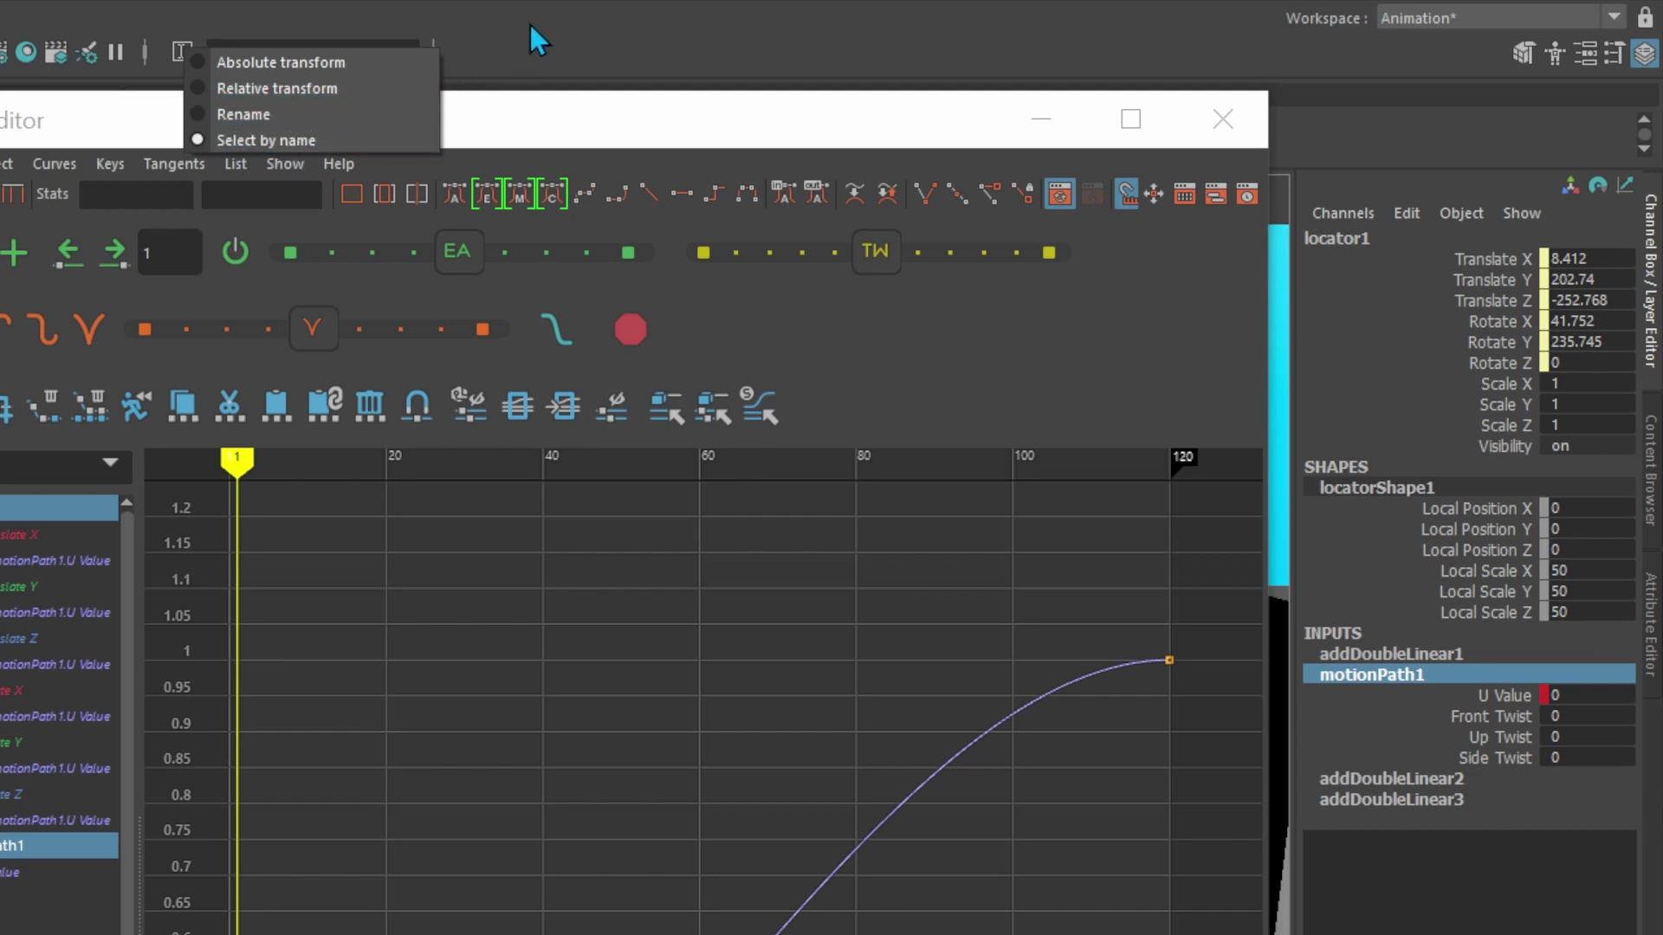
{"action": "left_click", "coordinate": [260, 45]}
{"action": "key", "text": "ctrl+v"}
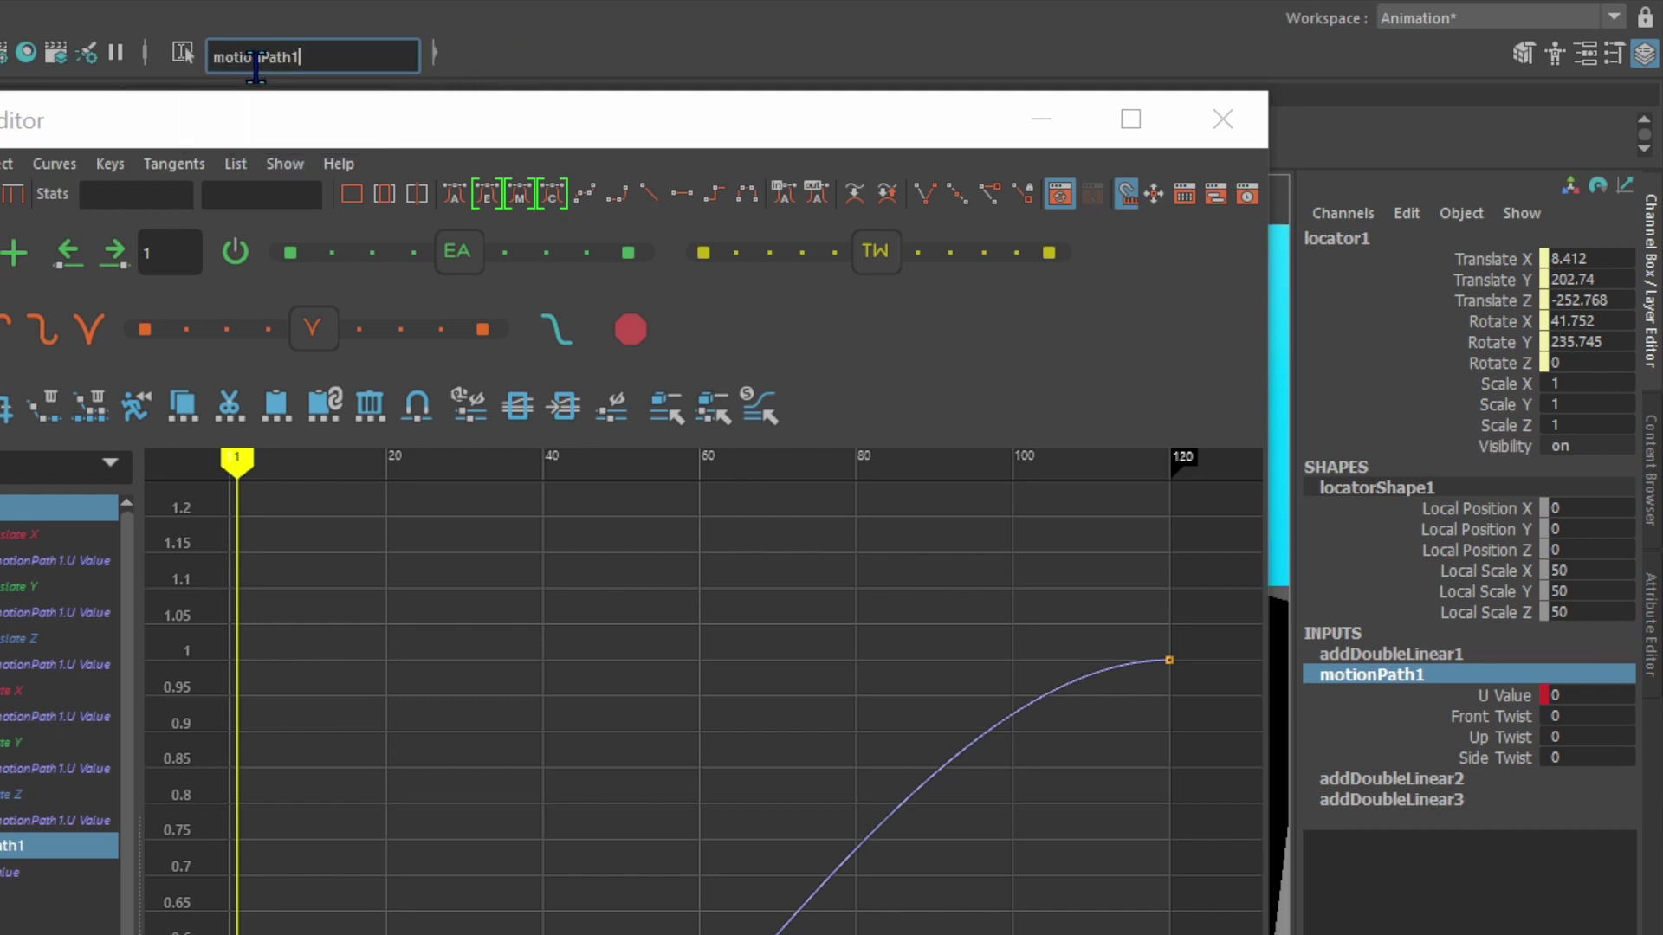
{"action": "key", "text": "Return"}
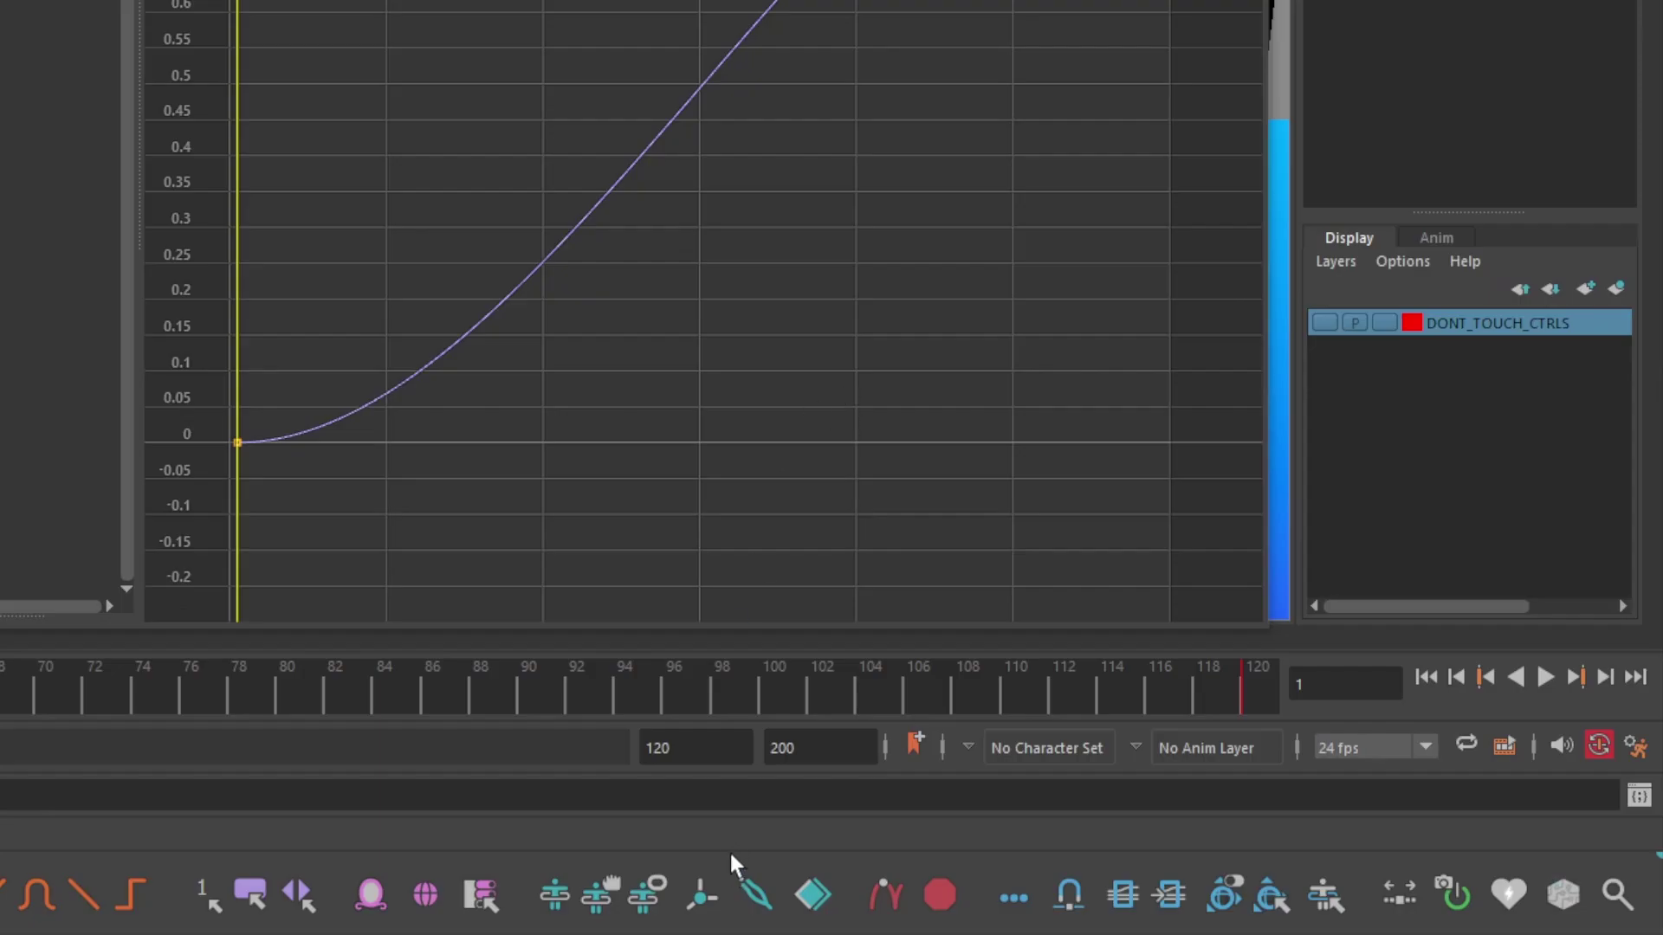
{"action": "left_click", "coordinate": [251, 894]}
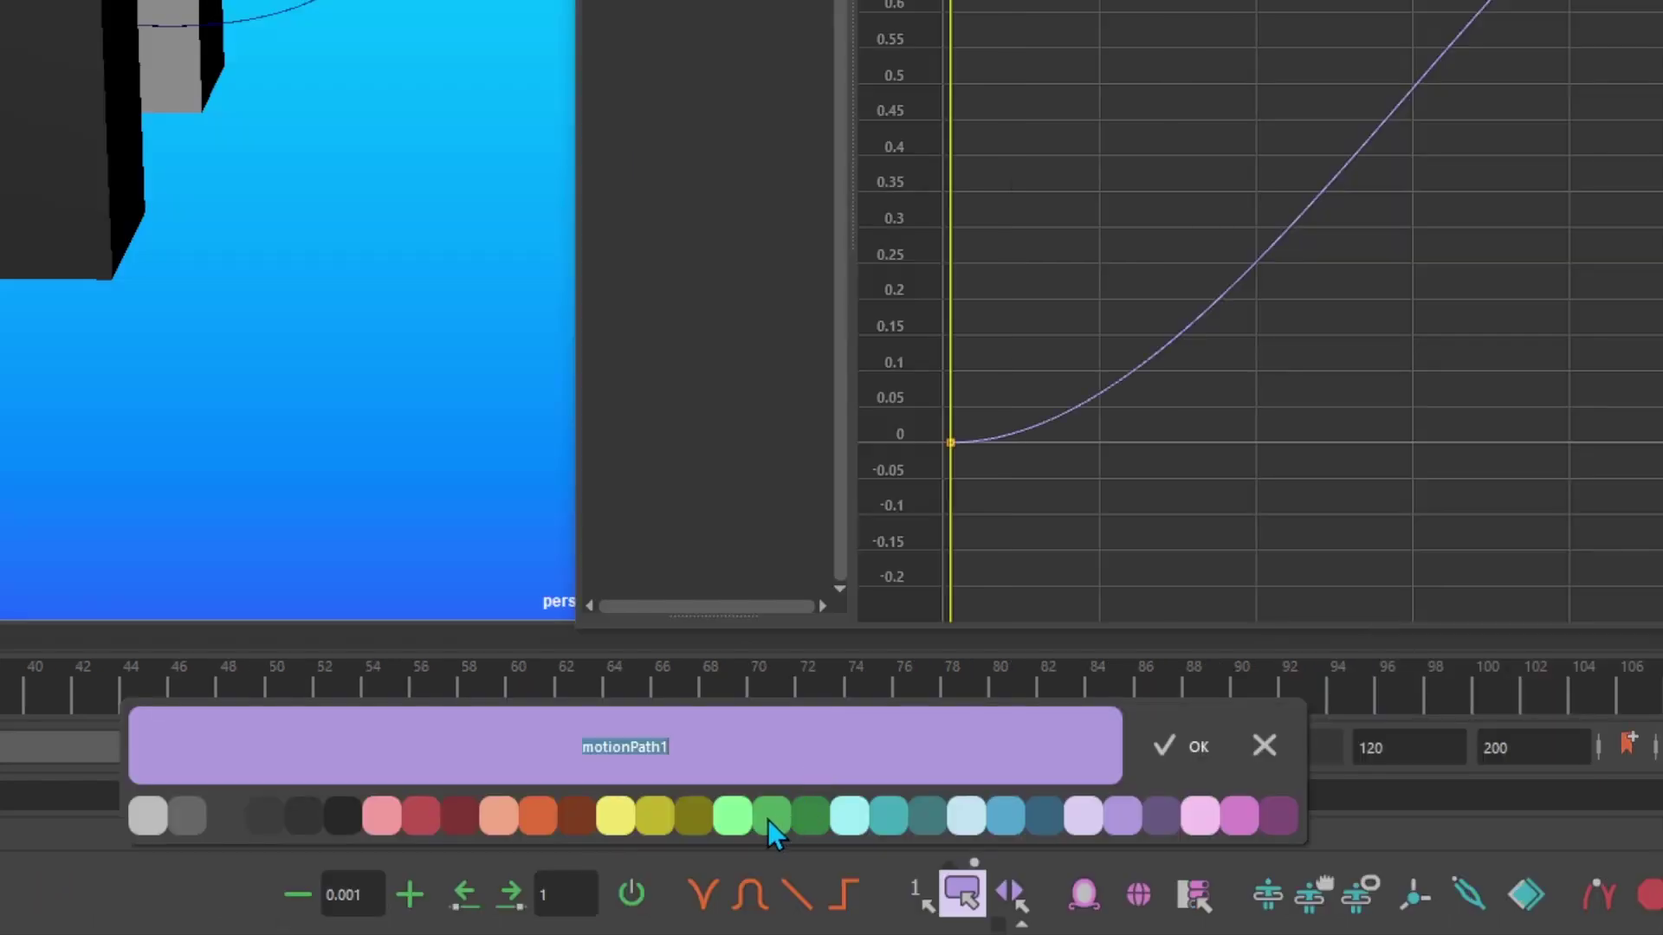
{"action": "left_click", "coordinate": [773, 819]}
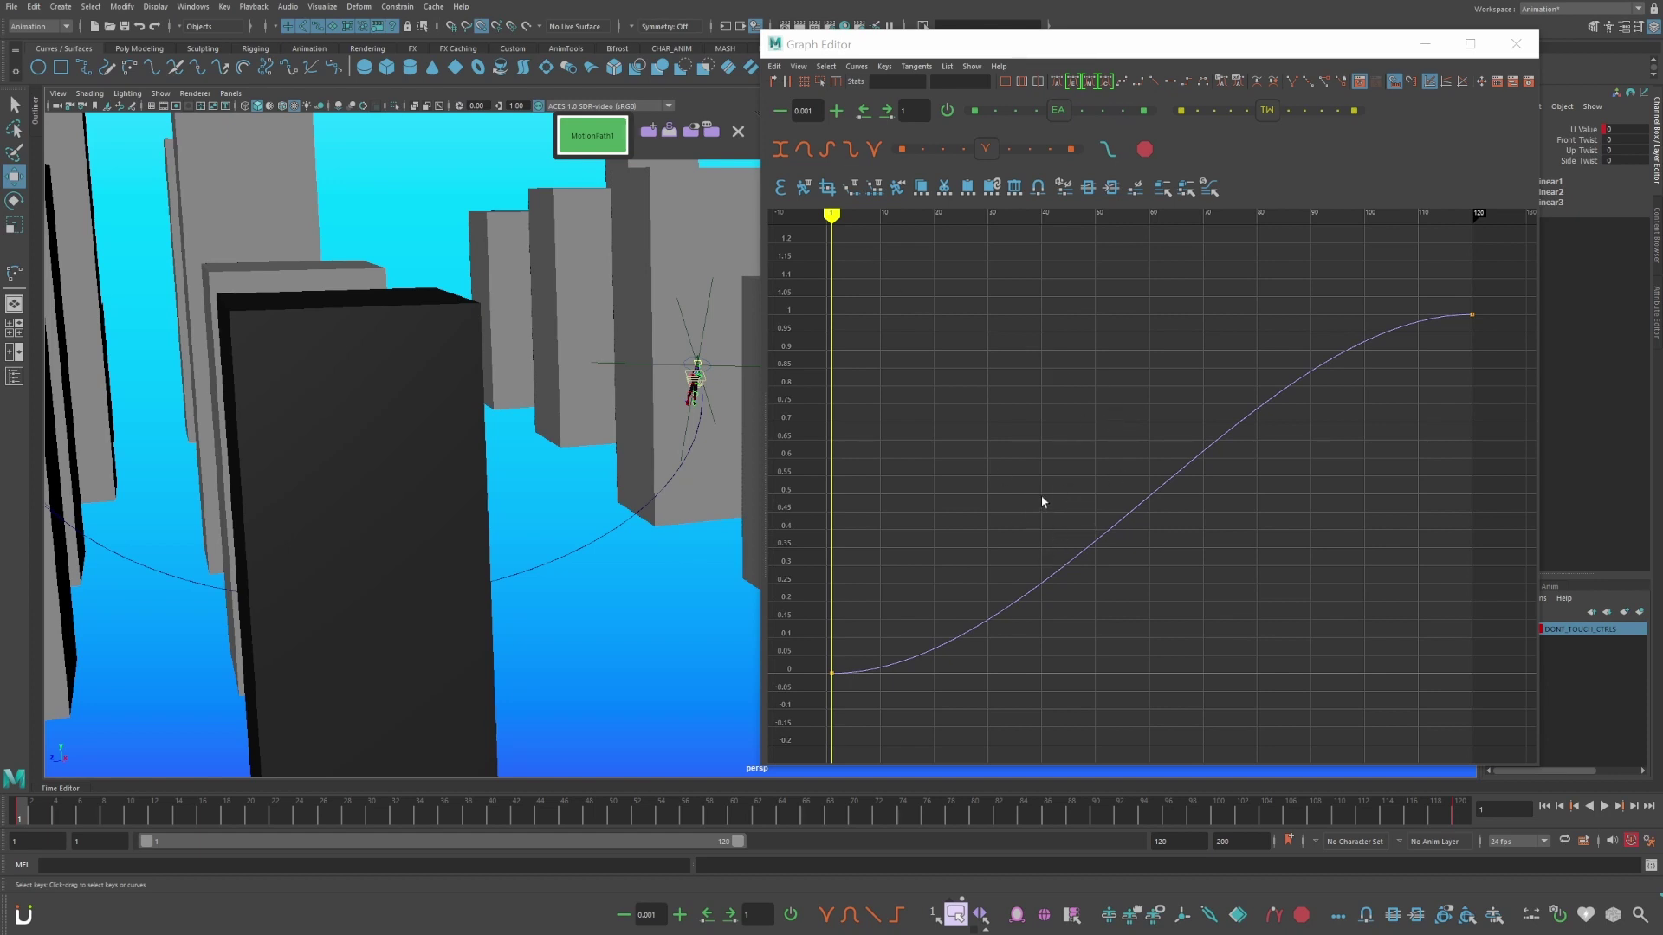
- Set keys on motionPath1 at the swing's main path positions, at frames 26, 43, 52, 66, 76 and 92
{"action": "left_click_drag", "start_coordinate": [37, 814], "coordinate": [1119, 814]}
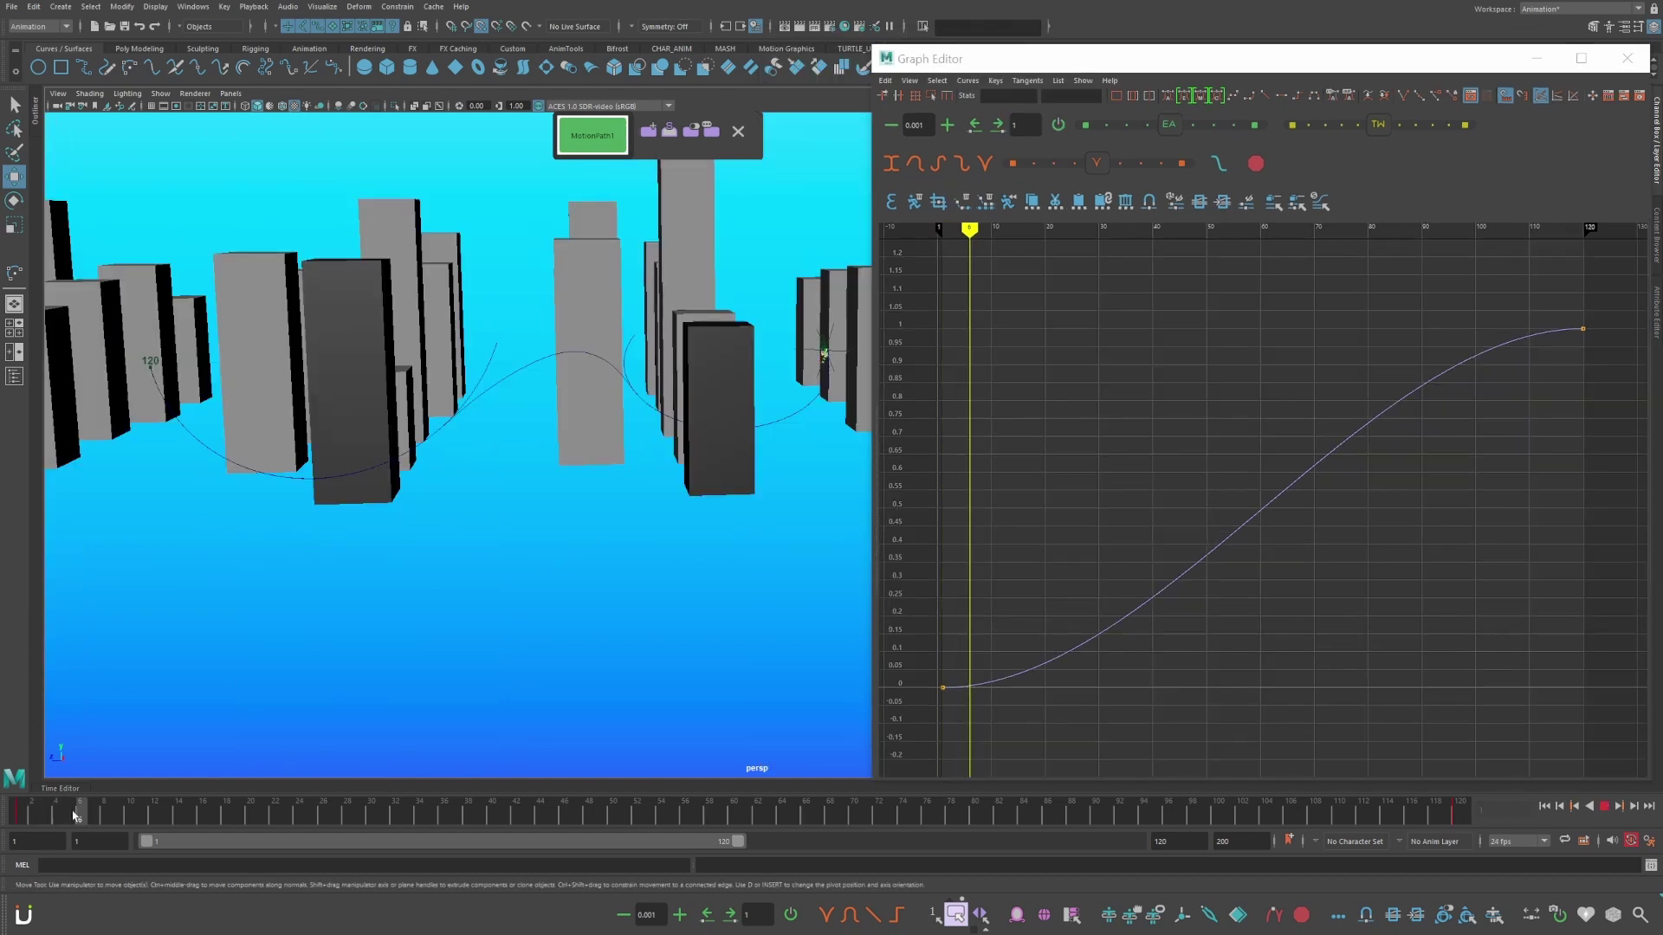
{"action": "key", "text": "s"}
{"action": "key", "text": "s"}
{"action": "key", "text": "s"}
{"action": "key", "text": "s"}
{"action": "key", "text": "s"}
- Add keys on motionPath1 near both ends of the path, at frames 9 and 111
{"action": "left_click", "coordinate": [156, 817]}
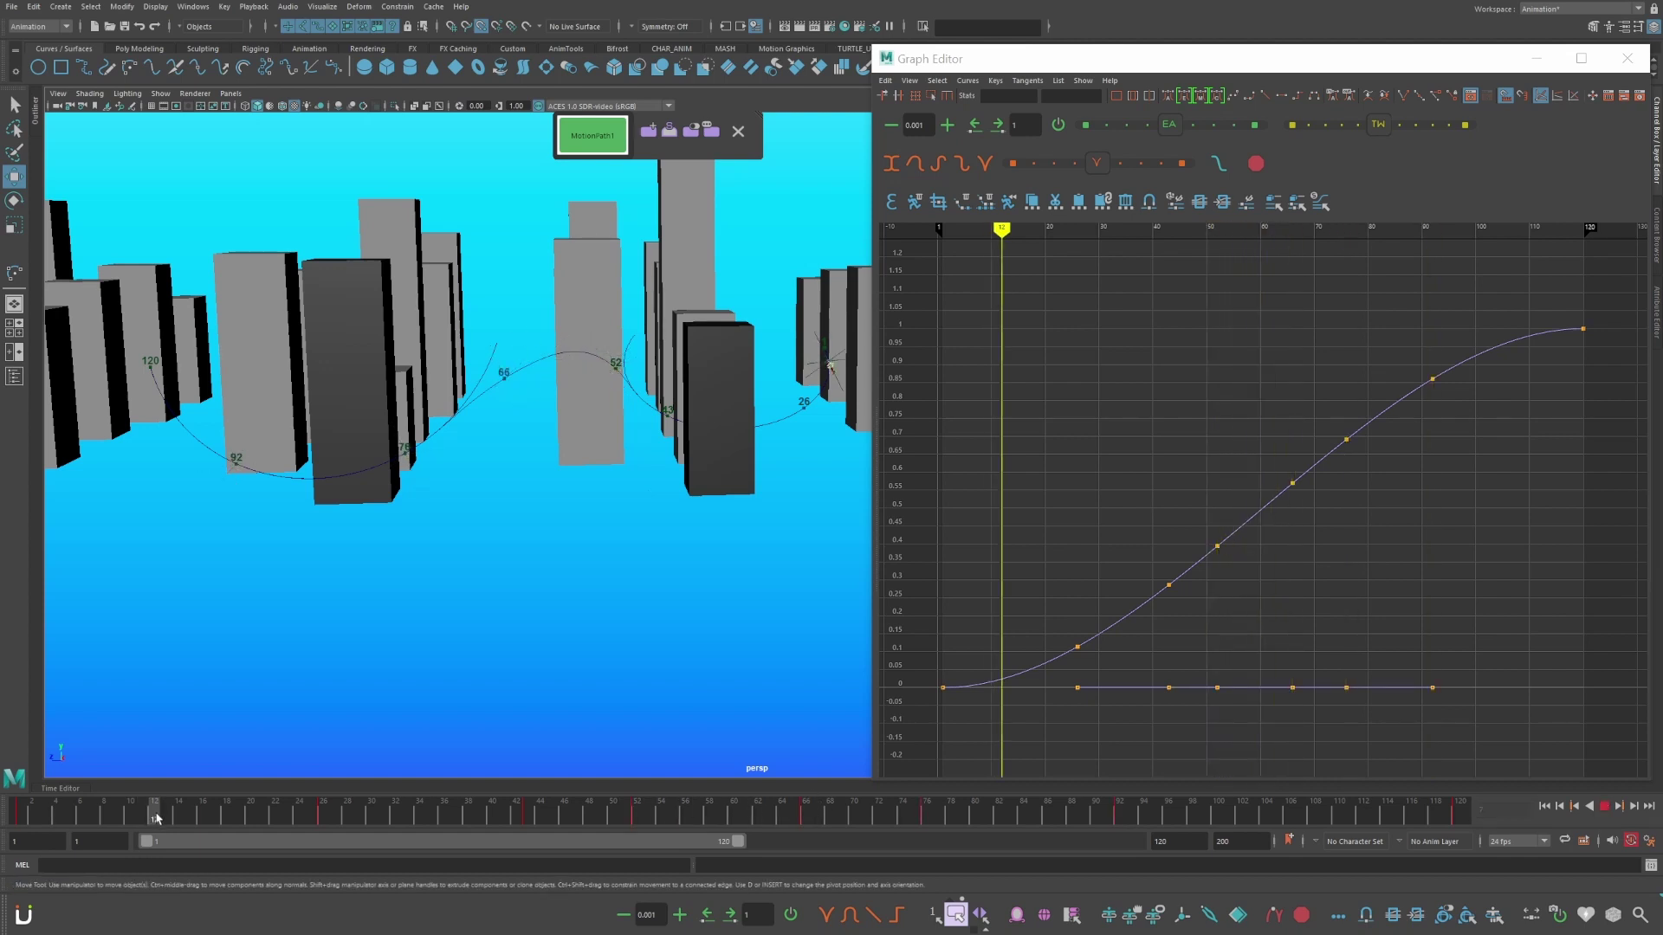
{"action": "left_click_drag", "start_coordinate": [151, 814], "coordinate": [142, 816]}
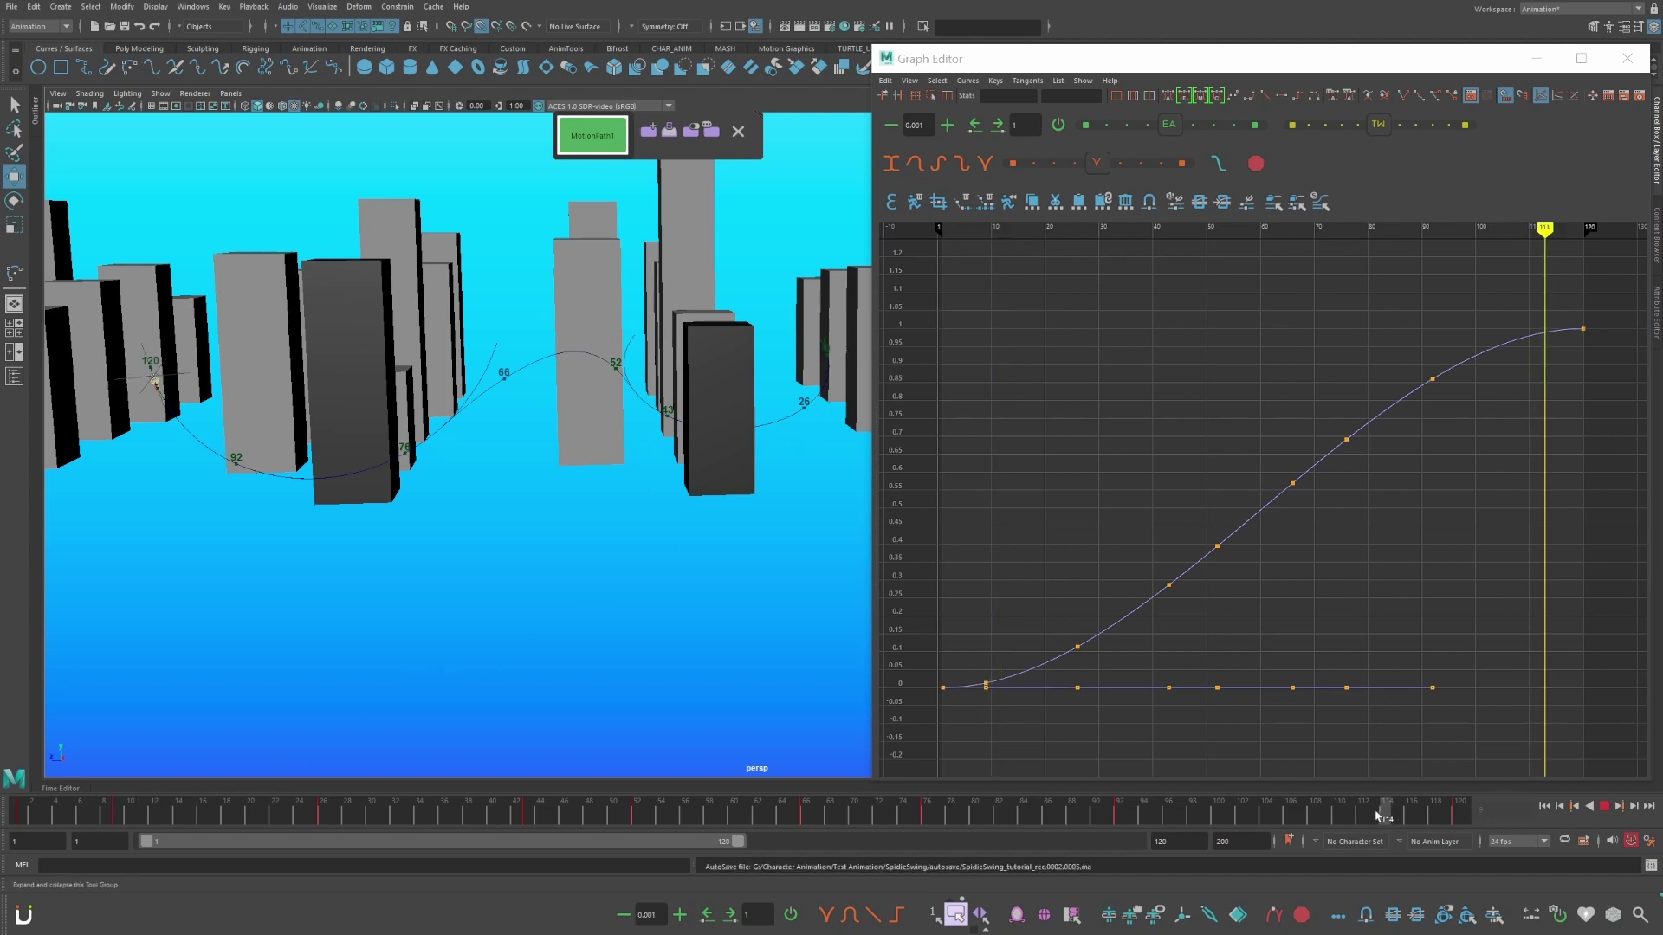
{"action": "left_click_drag", "start_coordinate": [1382, 814], "coordinate": [1347, 812]}
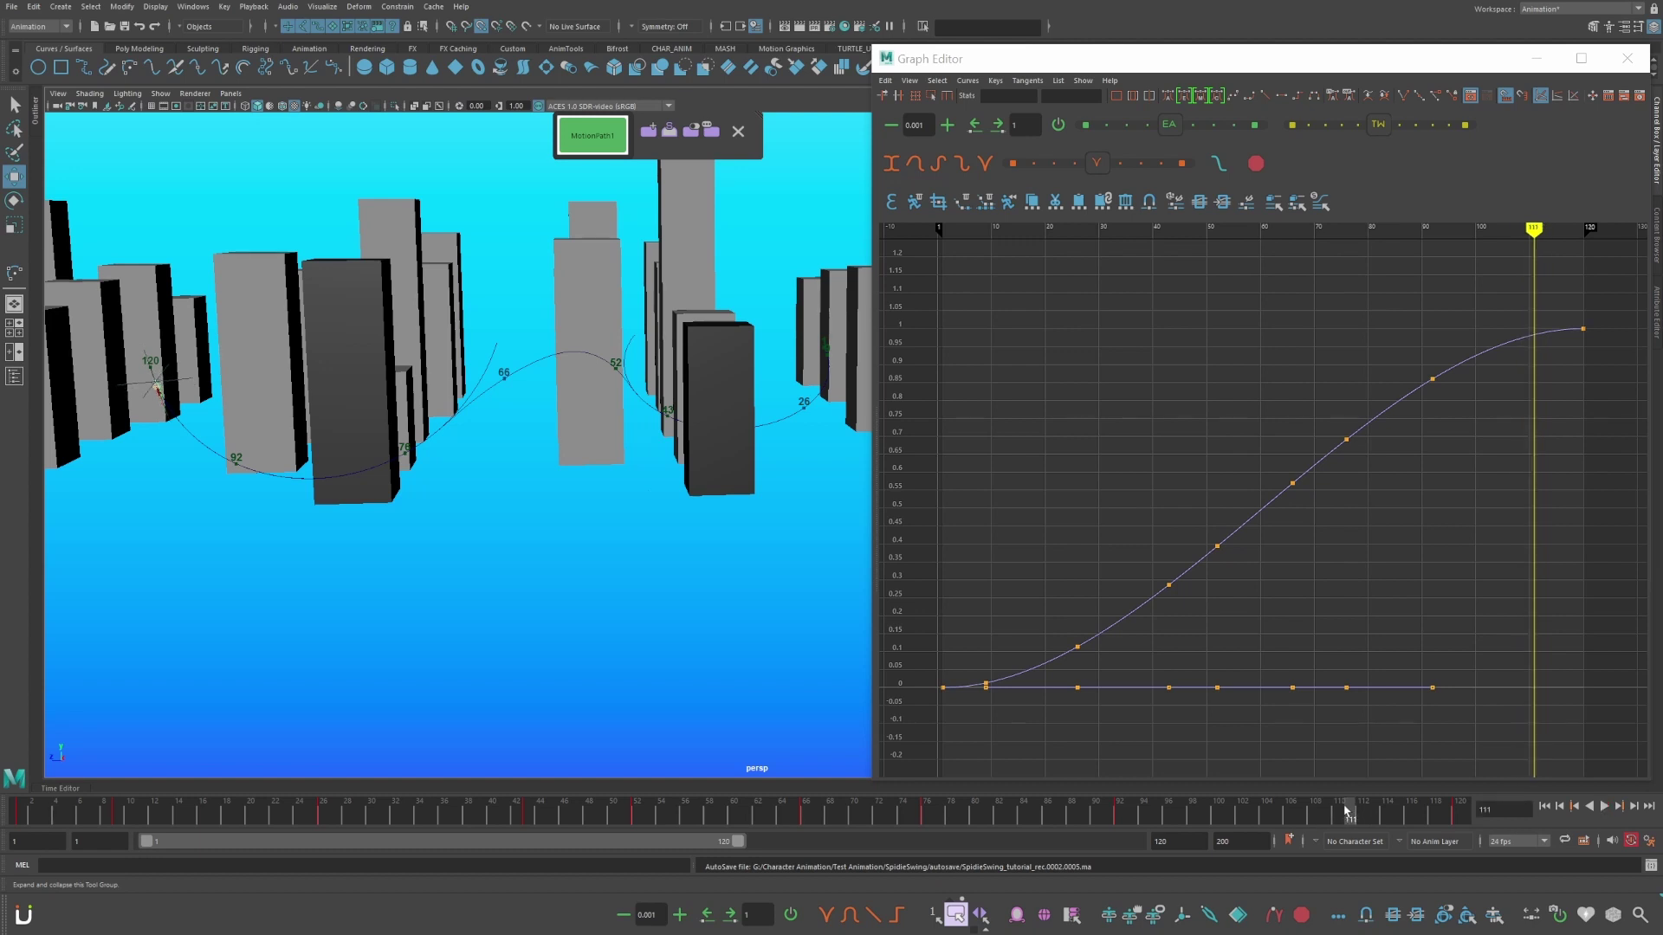
{"action": "key", "text": "s"}
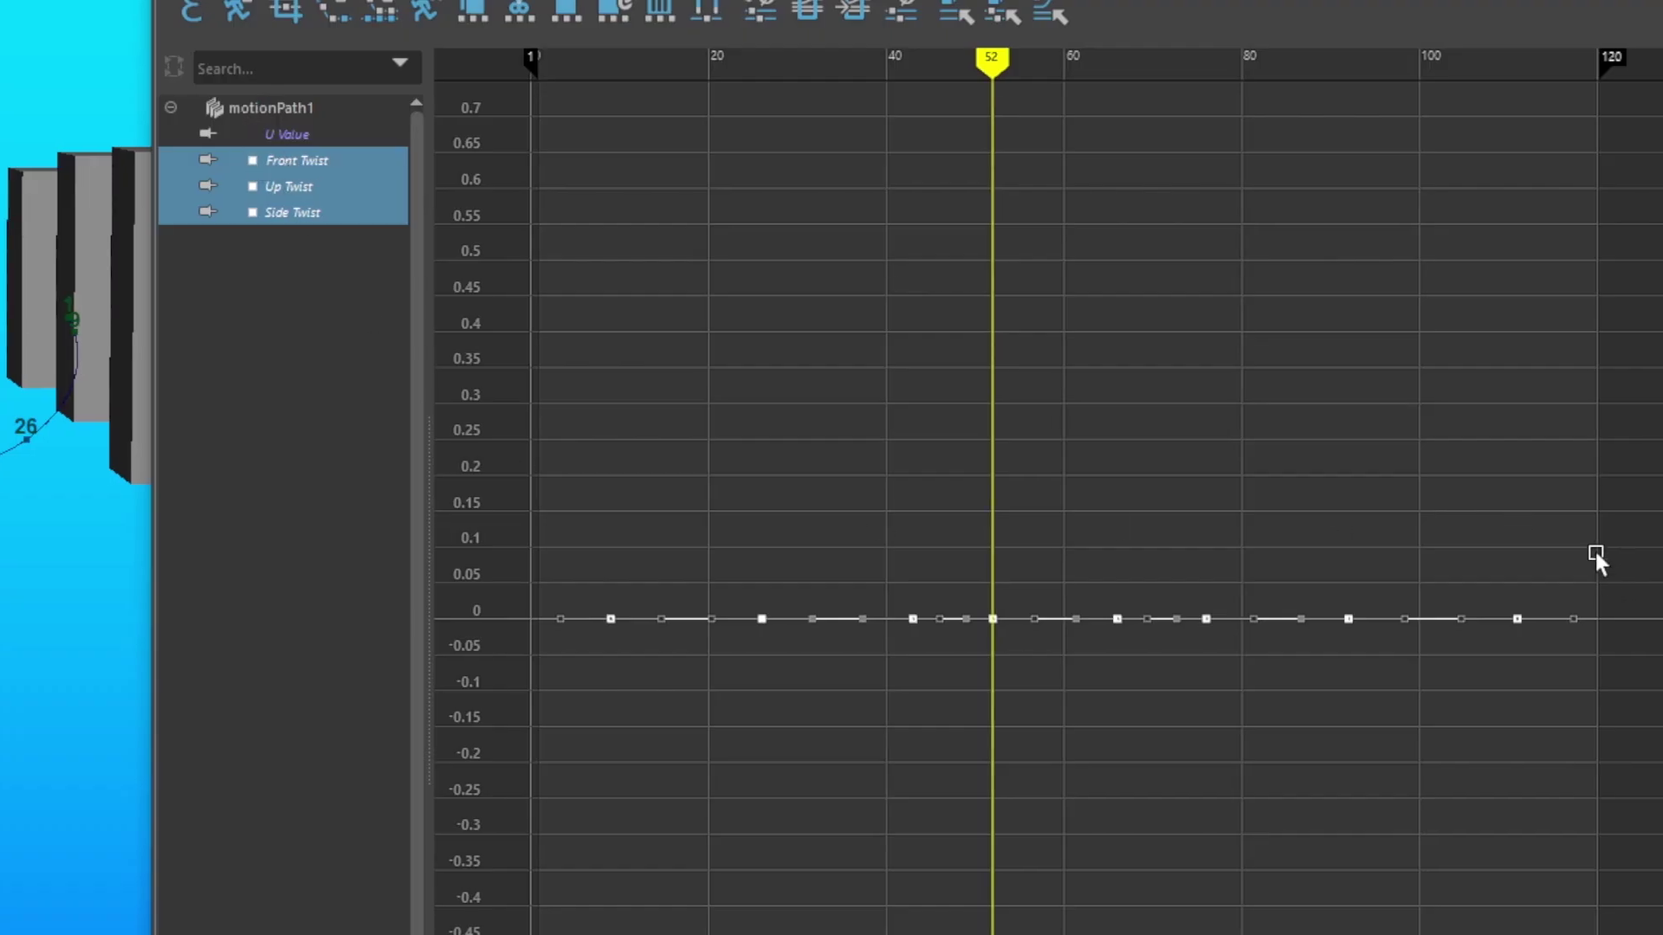
- Delete all keys on the Front Twist, Up Twist and Side Twist curves, keeping only the U Value curve
{"action": "left_click", "coordinate": [1540, 535]}
{"action": "left_click_drag", "start_coordinate": [1584, 537], "coordinate": [594, 723]}
{"action": "left_click_drag", "start_coordinate": [1555, 26], "coordinate": [944, 875]}
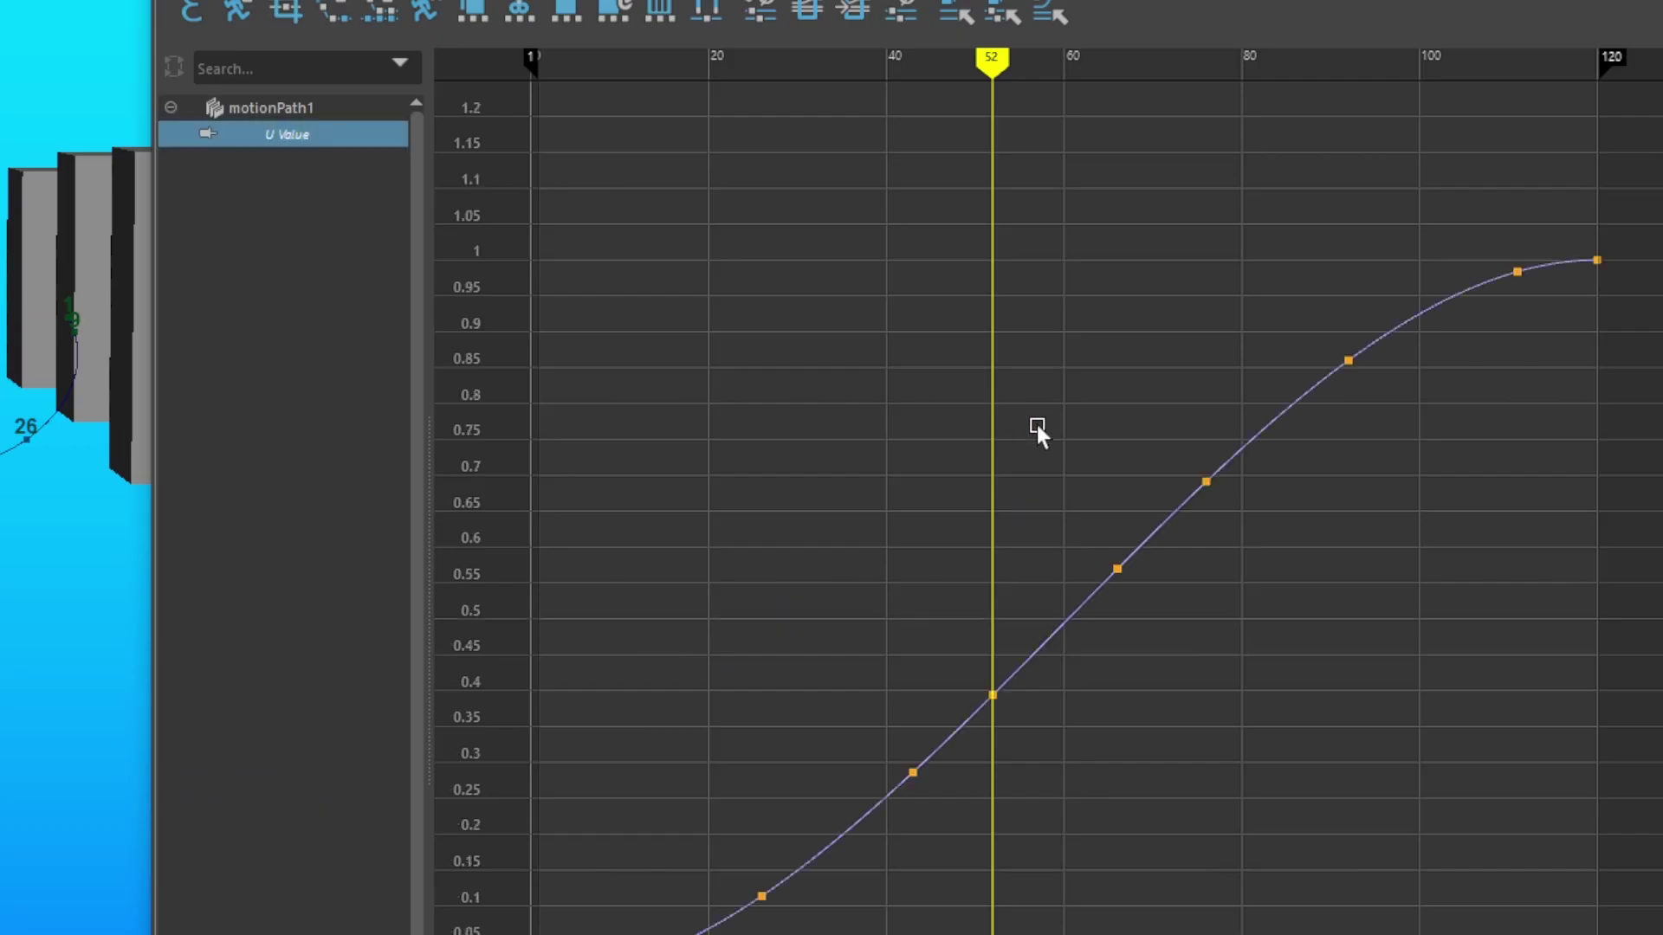
- Scale each swing's U Value keys closer together in time and shift them earlier so the second key falls on frame 7
{"action": "left_click_drag", "start_coordinate": [1596, 308], "coordinate": [1366, 509]}
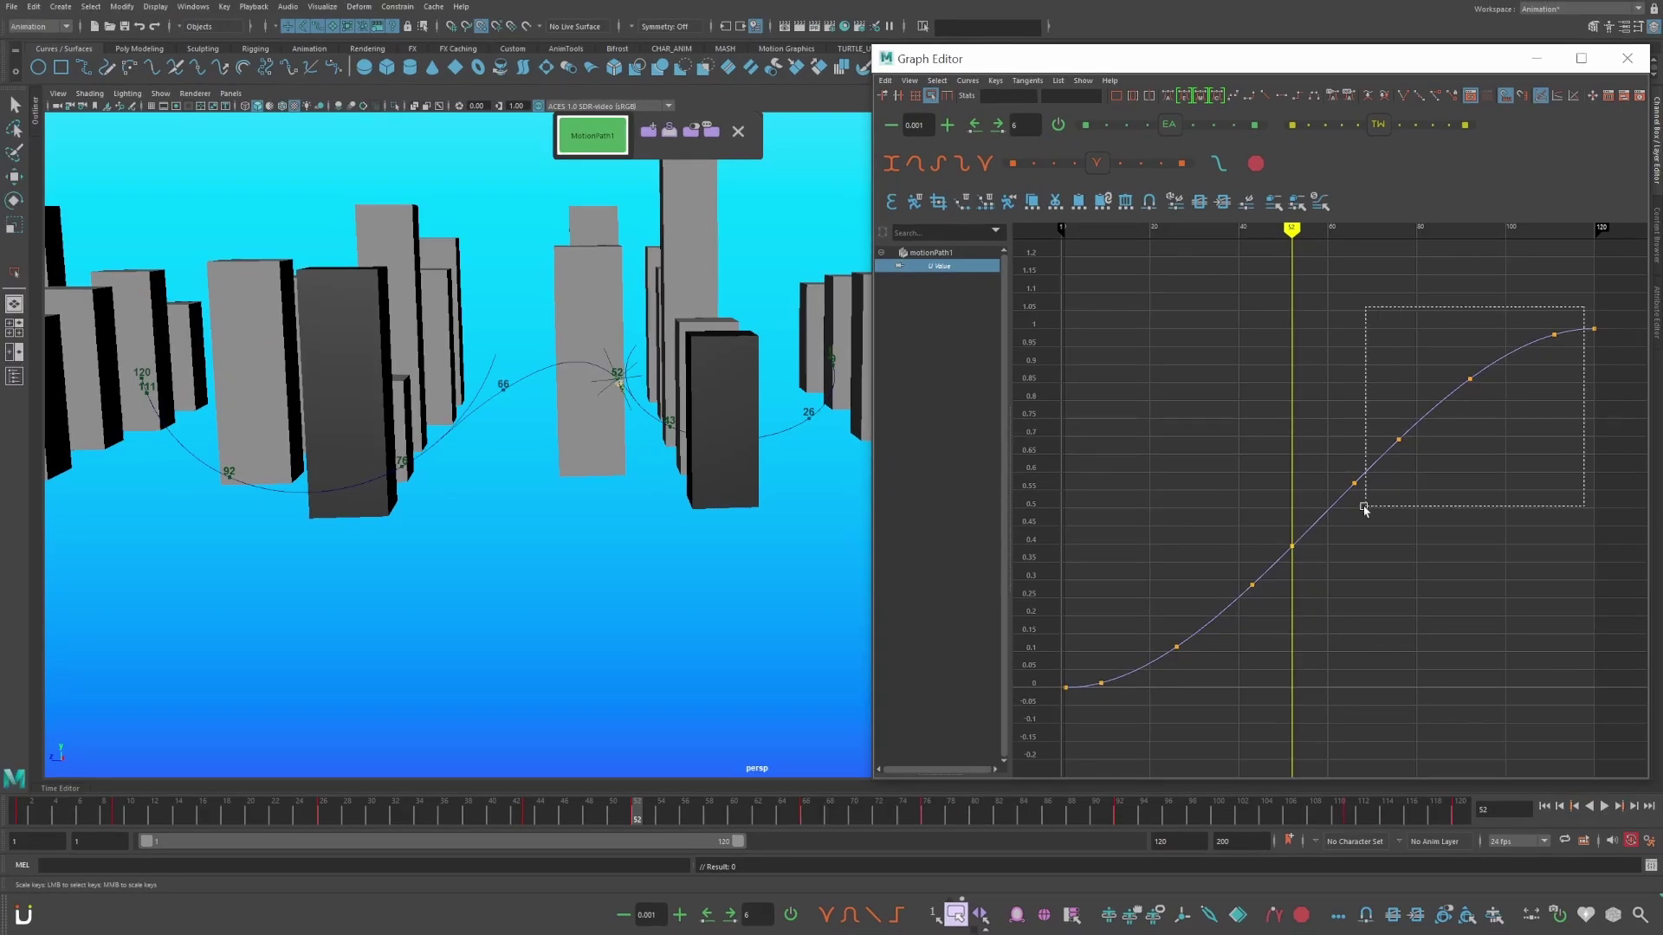
{"action": "left_click_drag", "start_coordinate": [1080, 719], "coordinate": [1306, 529]}
{"action": "left_click_drag", "start_coordinate": [1090, 615], "coordinate": [1140, 615]}
{"action": "left_click_drag", "start_coordinate": [1338, 502], "coordinate": [1486, 319]}
{"action": "left_click_drag", "start_coordinate": [1476, 408], "coordinate": [1470, 408]}
{"action": "left_click_drag", "start_coordinate": [1133, 720], "coordinate": [1303, 537]}
{"action": "left_click_drag", "start_coordinate": [1142, 615], "coordinate": [1148, 615]}
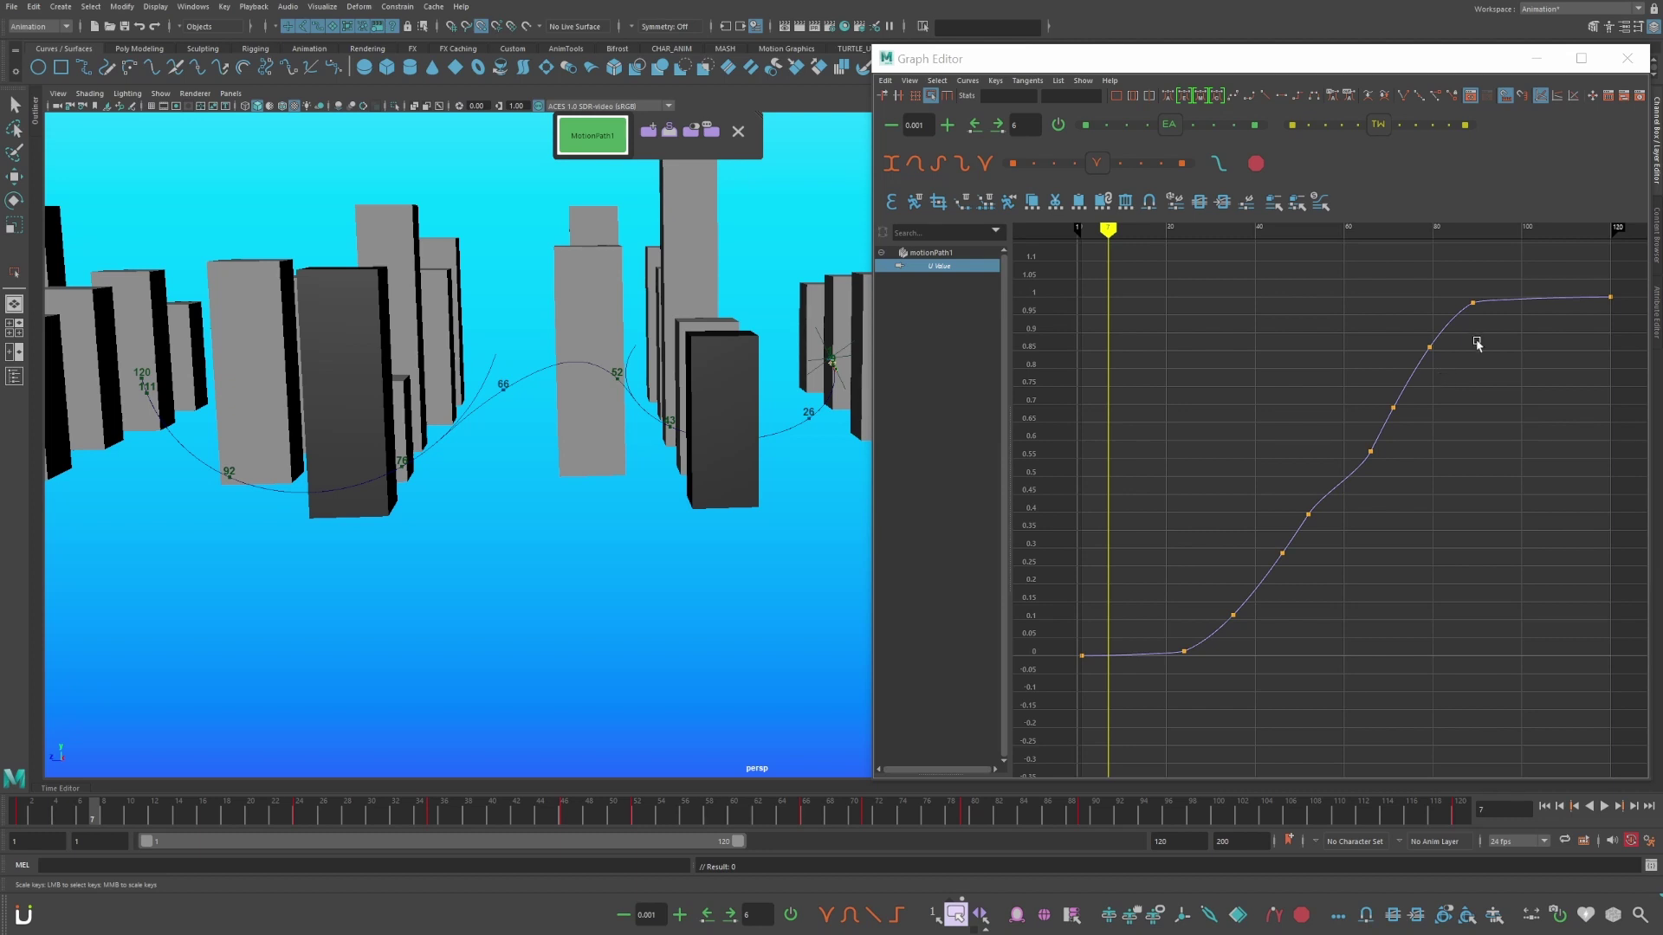
{"action": "left_click_drag", "start_coordinate": [1491, 294], "coordinate": [1165, 693]}
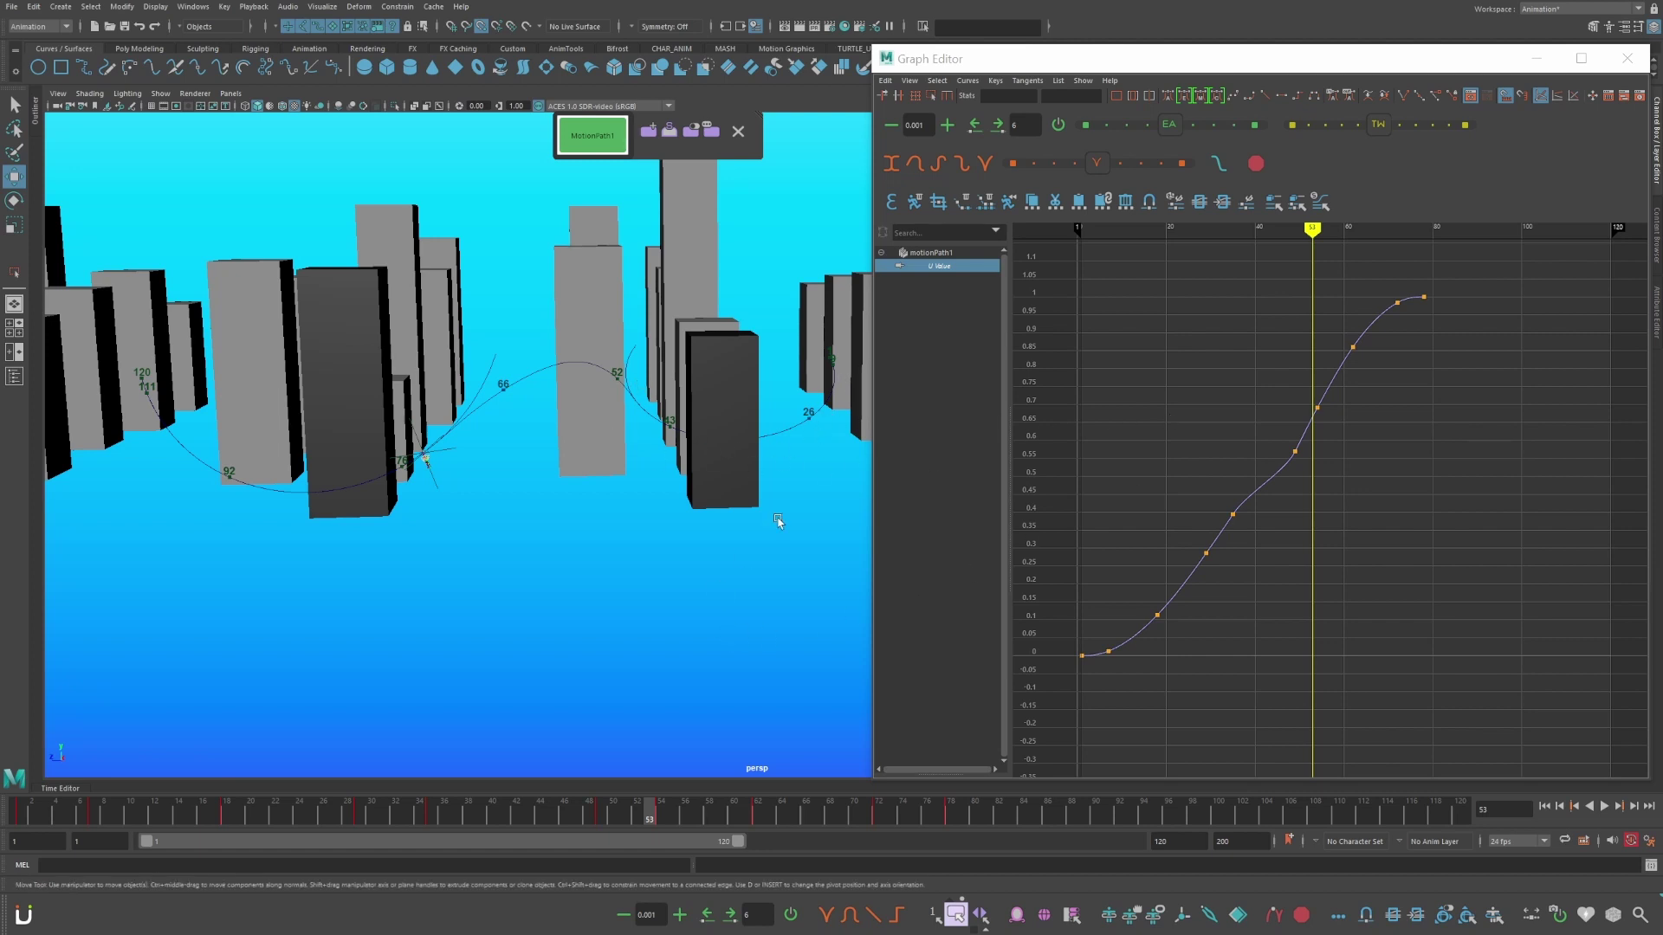
- Compress the first swing's U Value keys, leaving out the opening key, so that they begin at frame 14
{"action": "left_click_drag", "start_coordinate": [1058, 683], "coordinate": [1254, 493]}
{"action": "left_click", "coordinate": [1082, 656], "text": "shift"}
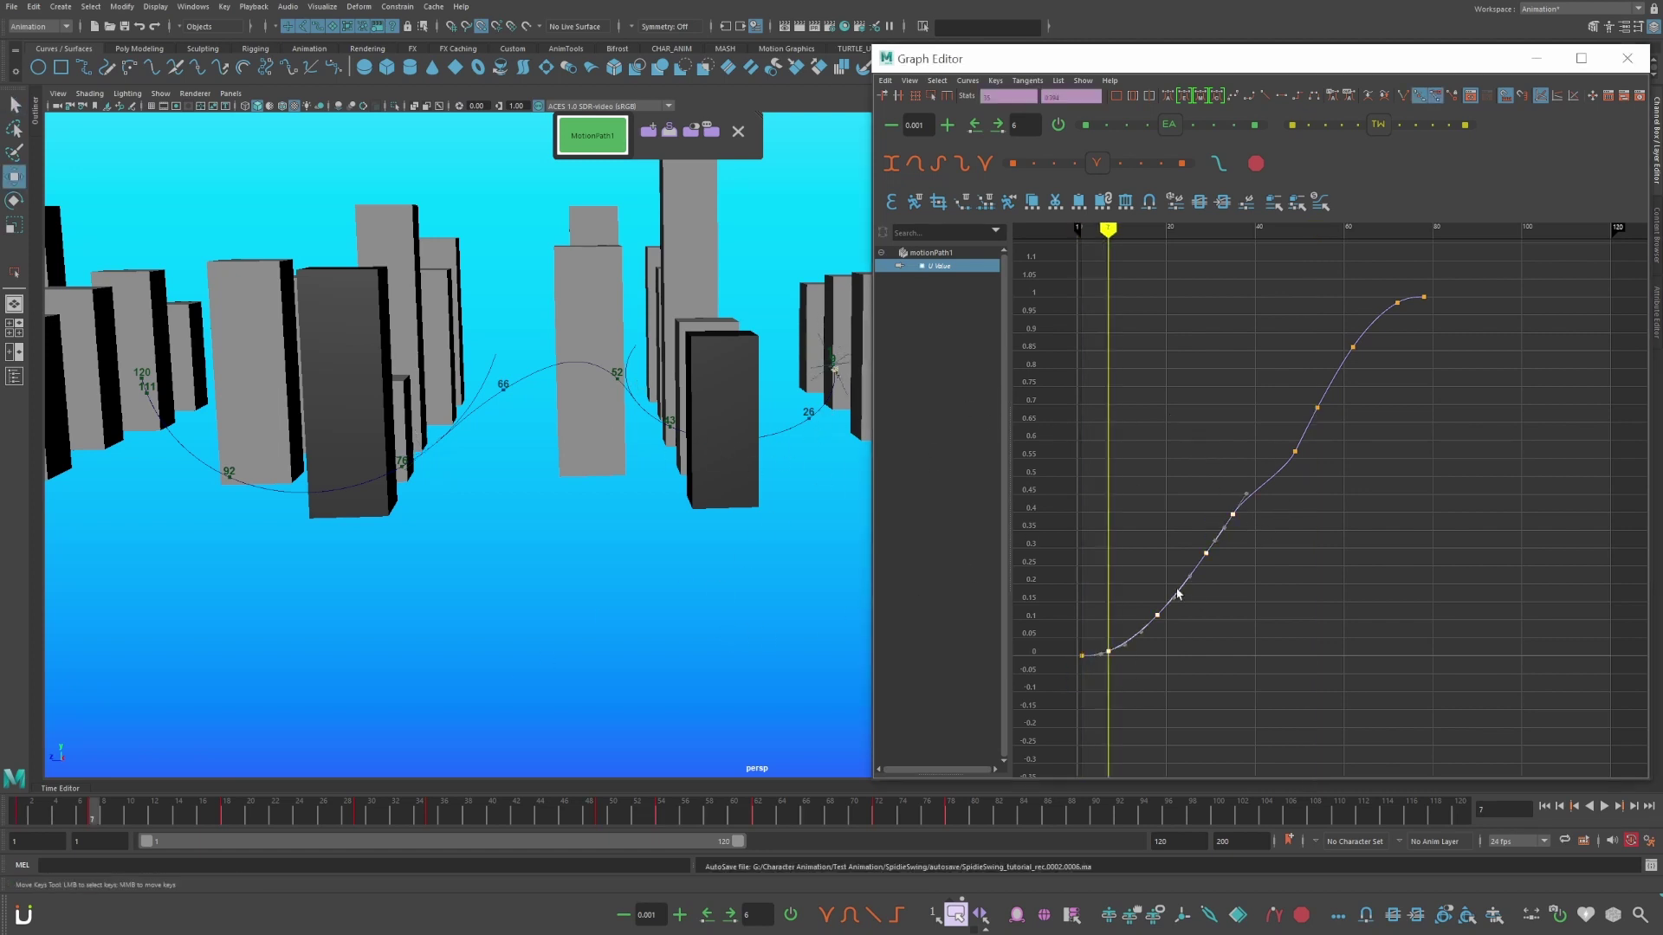
{"action": "left_click", "coordinate": [931, 95]}
{"action": "left_click_drag", "start_coordinate": [1097, 583], "coordinate": [1128, 583]}
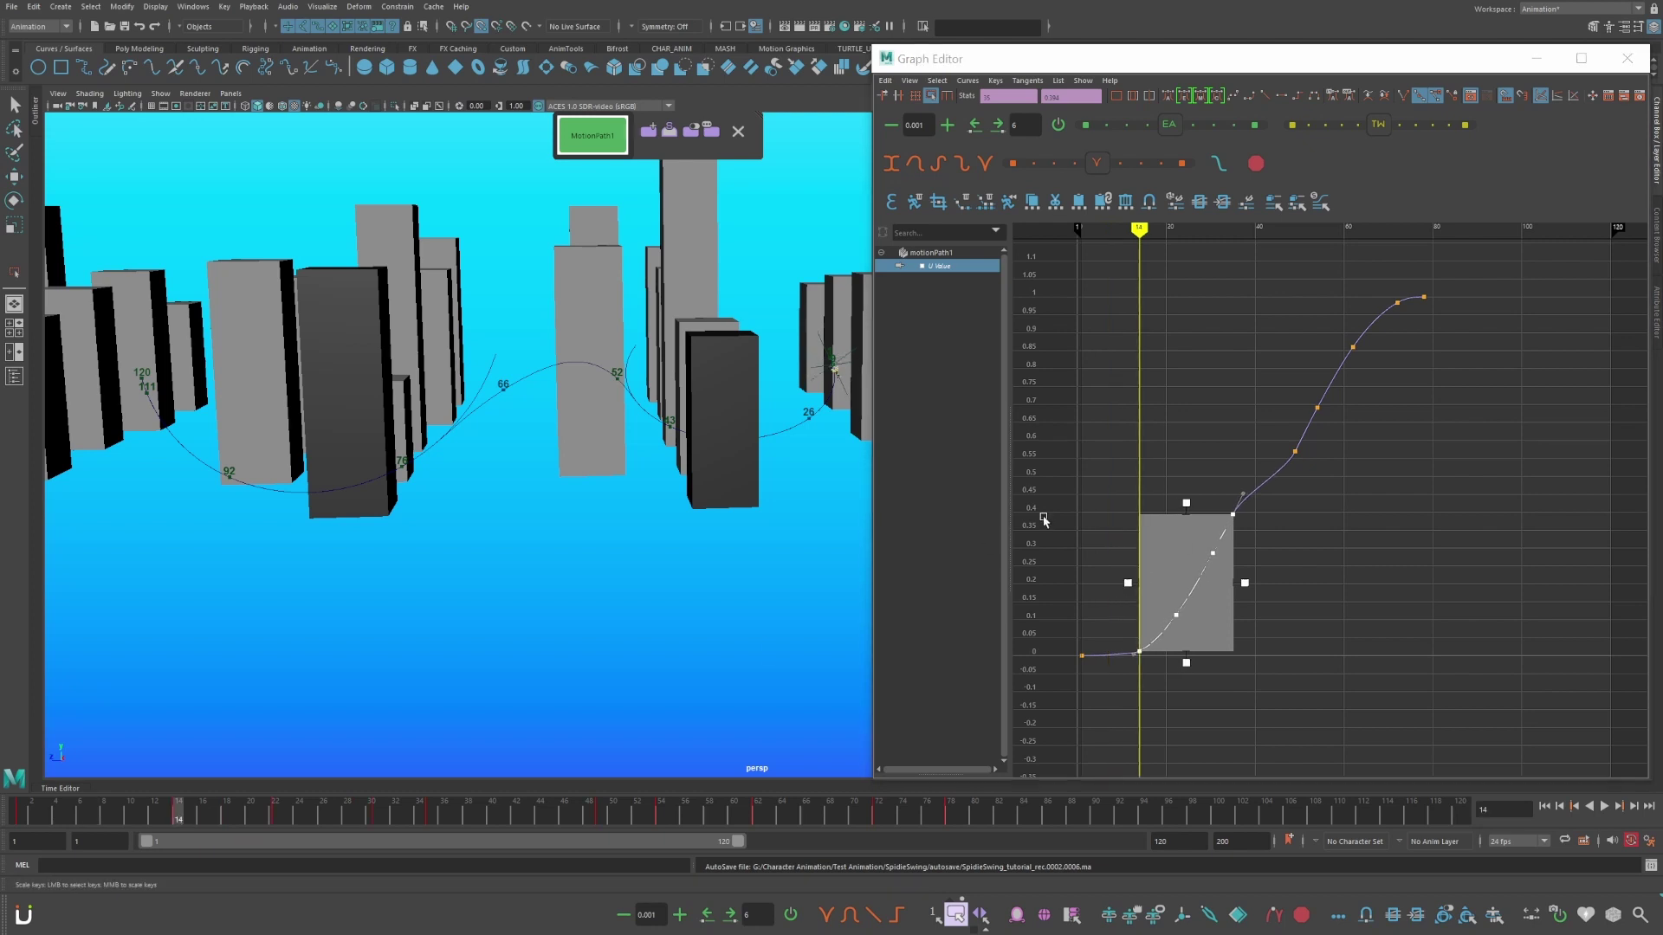
- Undo the last shifts of the U Value keys
{"action": "key", "text": "ctrl+z"}
{"action": "key", "text": "ctrl+z"}
{"action": "key", "text": "ctrl+z"}
{"action": "key", "text": "ctrl+z"}
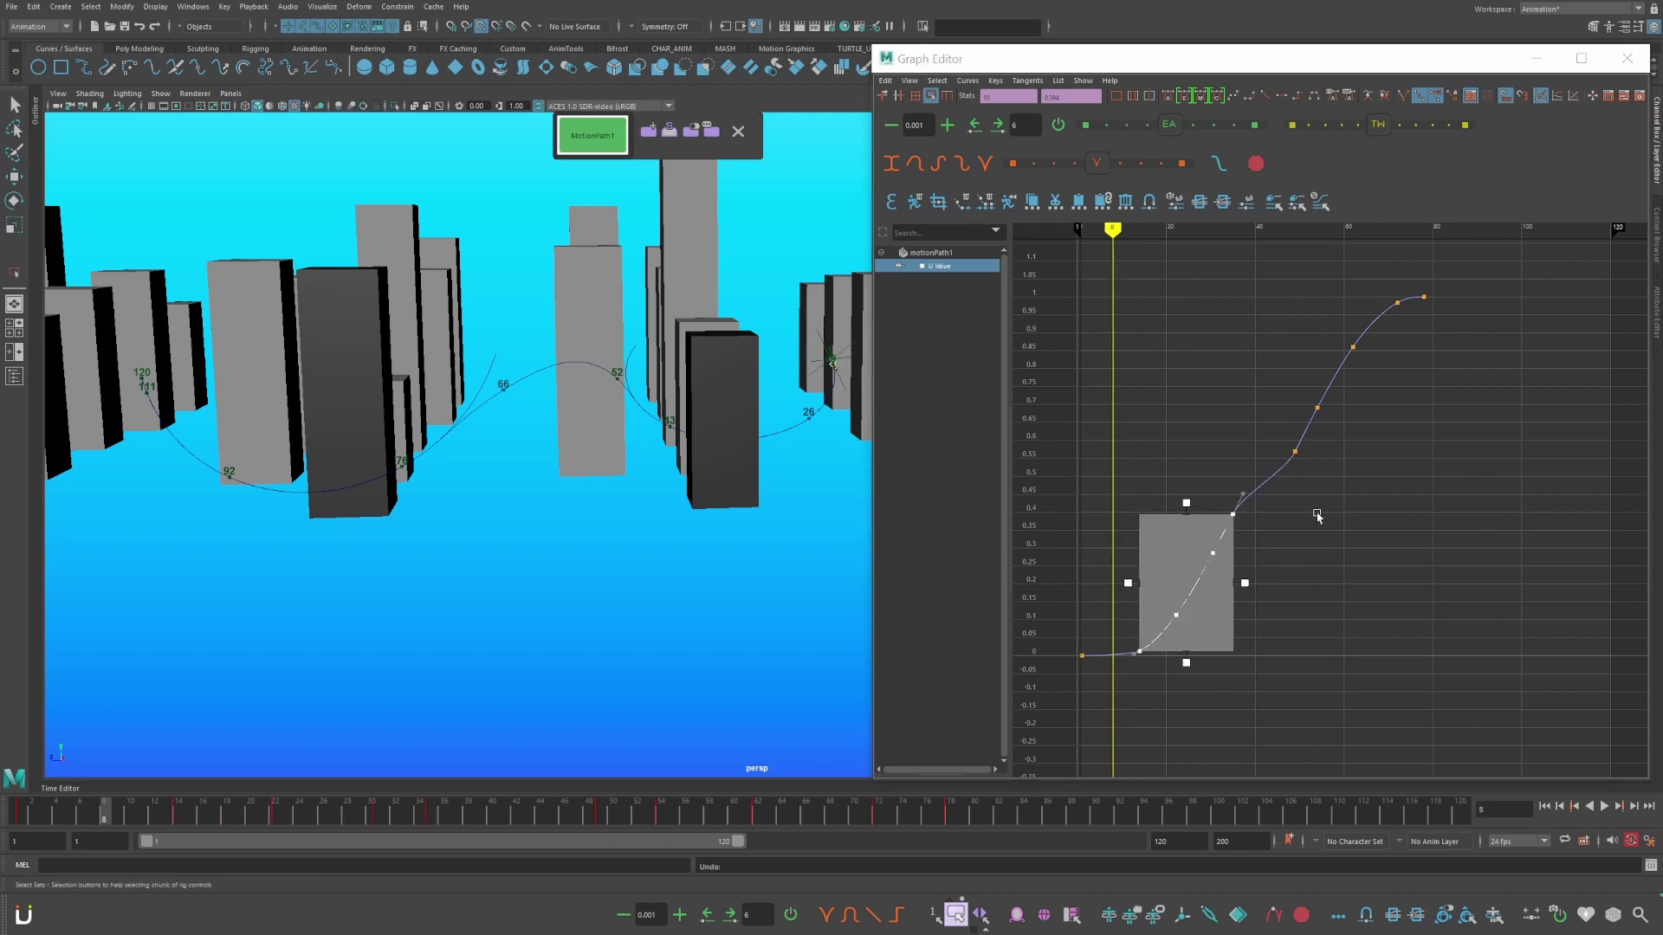
{"action": "key", "text": "ctrl+z"}
{"action": "key", "text": "ctrl+z"}
{"action": "key", "text": "ctrl+z"}
{"action": "key", "text": "ctrl+z"}
{"action": "key", "text": "ctrl+z"}
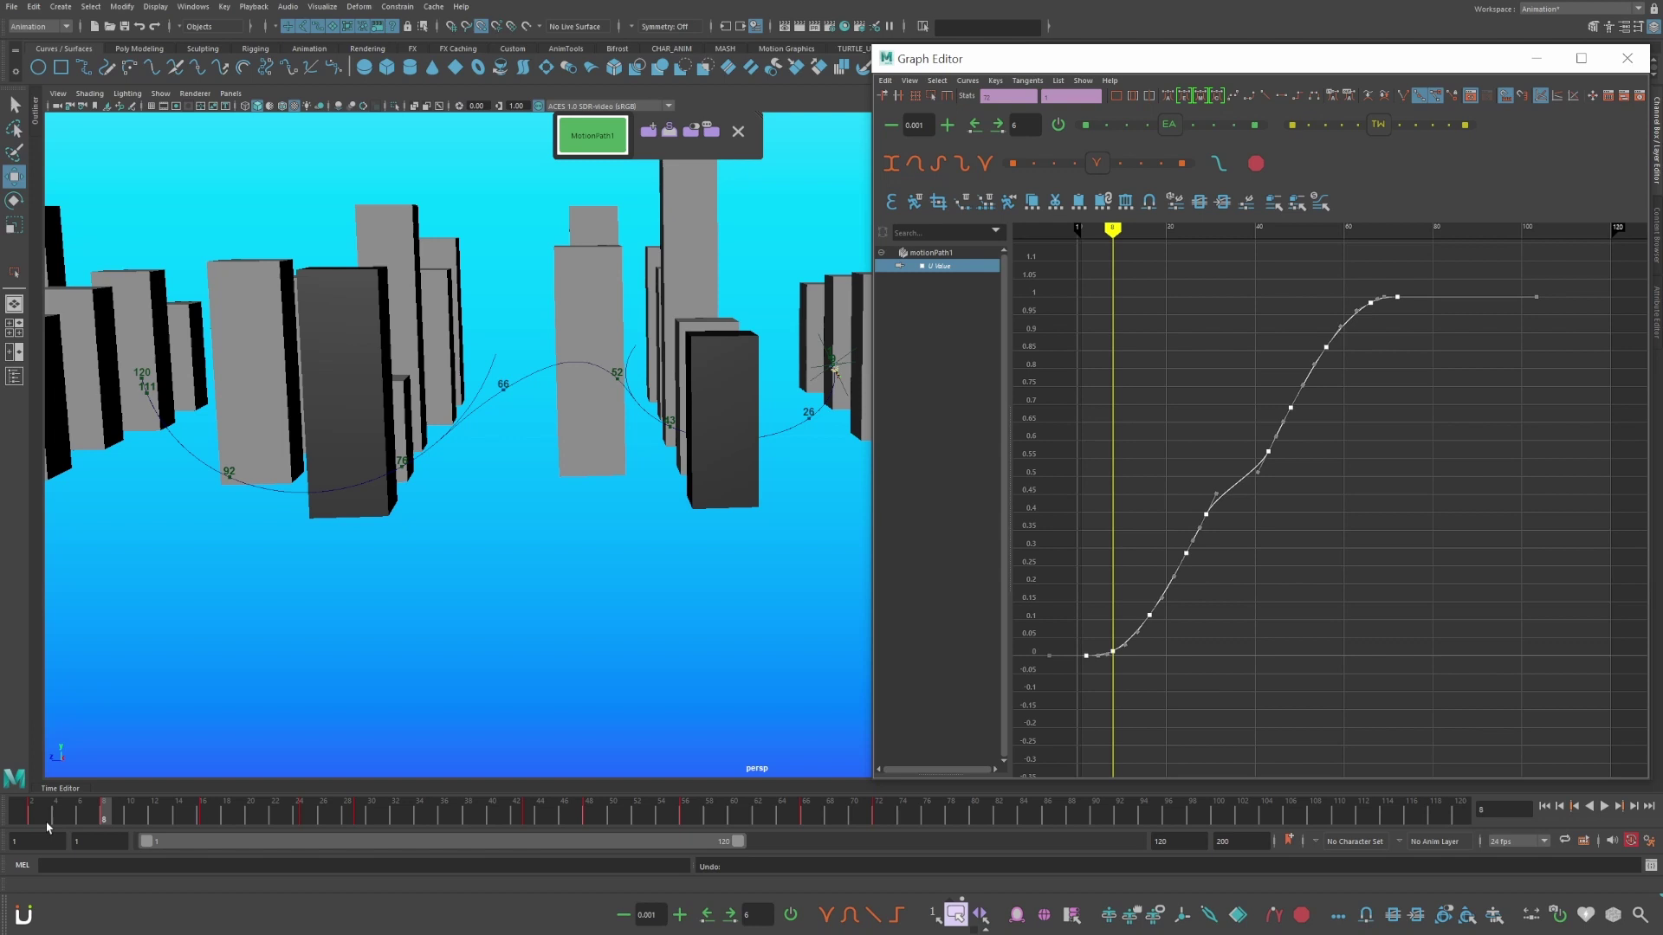
- Set the nudge amount to 1, bring the U Value curve's start back to frame 1, and play the animation
{"action": "double_click", "coordinate": [755, 913]}
{"action": "type", "text": "1"}
{"action": "key", "text": "ctrl+z"}
{"action": "key", "text": "ctrl+z"}
{"action": "left_click", "coordinate": [146, 808]}
{"action": "key", "text": "alt+shift+v"}
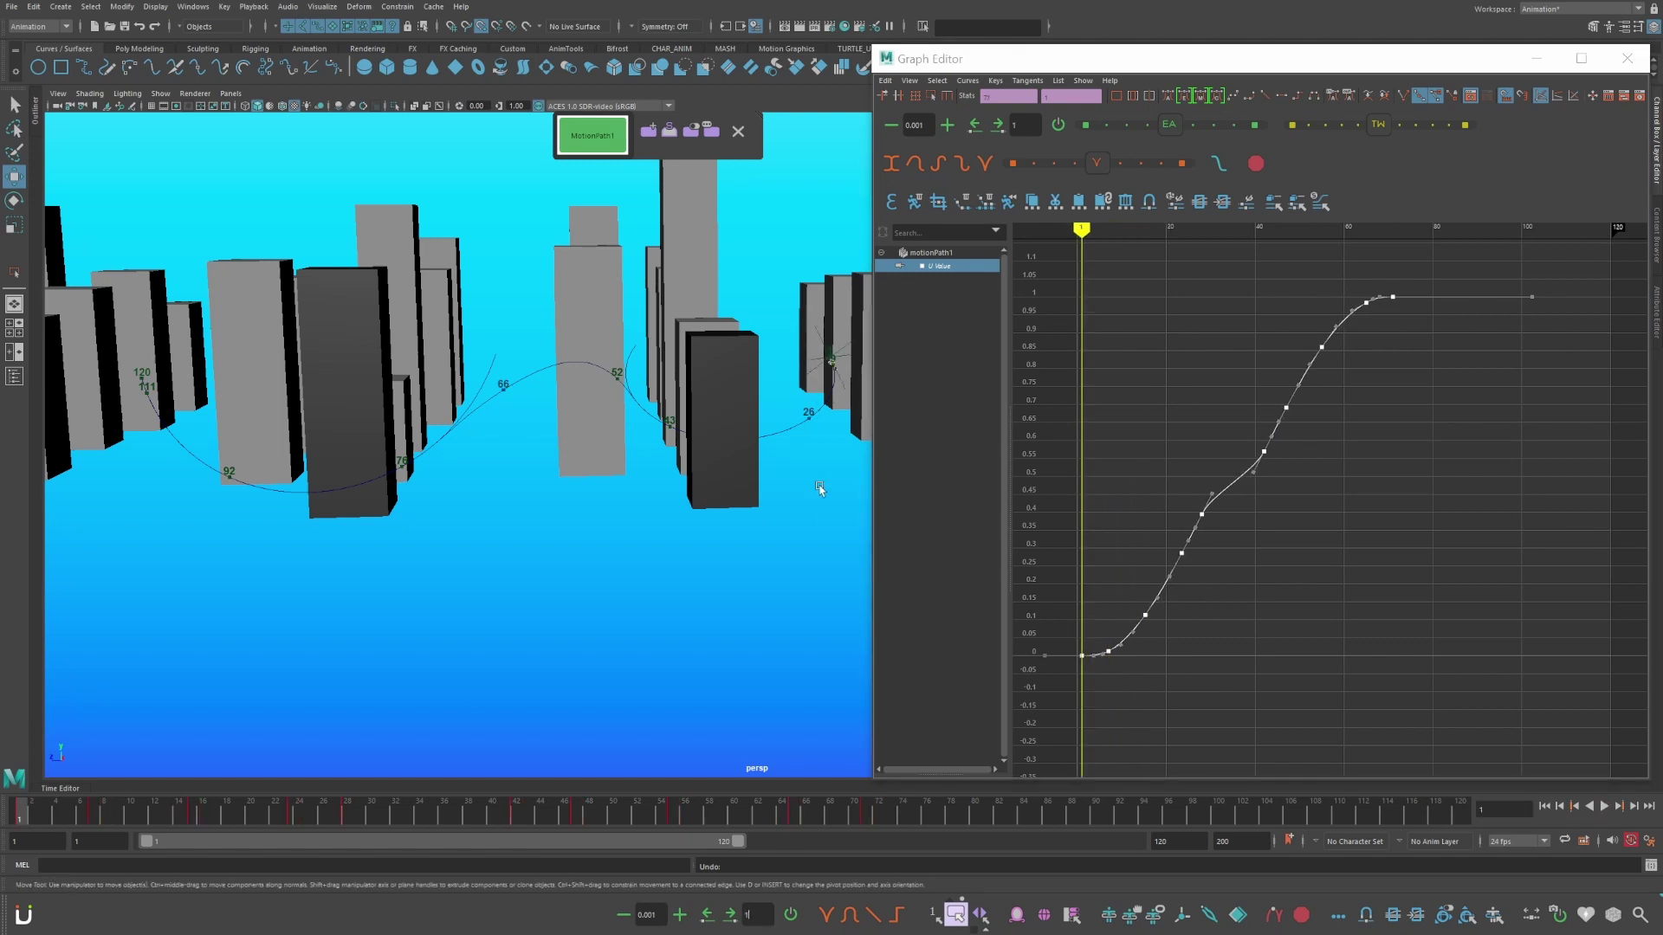
{"action": "left_click", "coordinate": [1208, 416]}
{"action": "key", "text": "alt+v"}
- Select all keys on the U Value curve and snap them to whole frames
{"action": "left_click", "coordinate": [191, 810]}
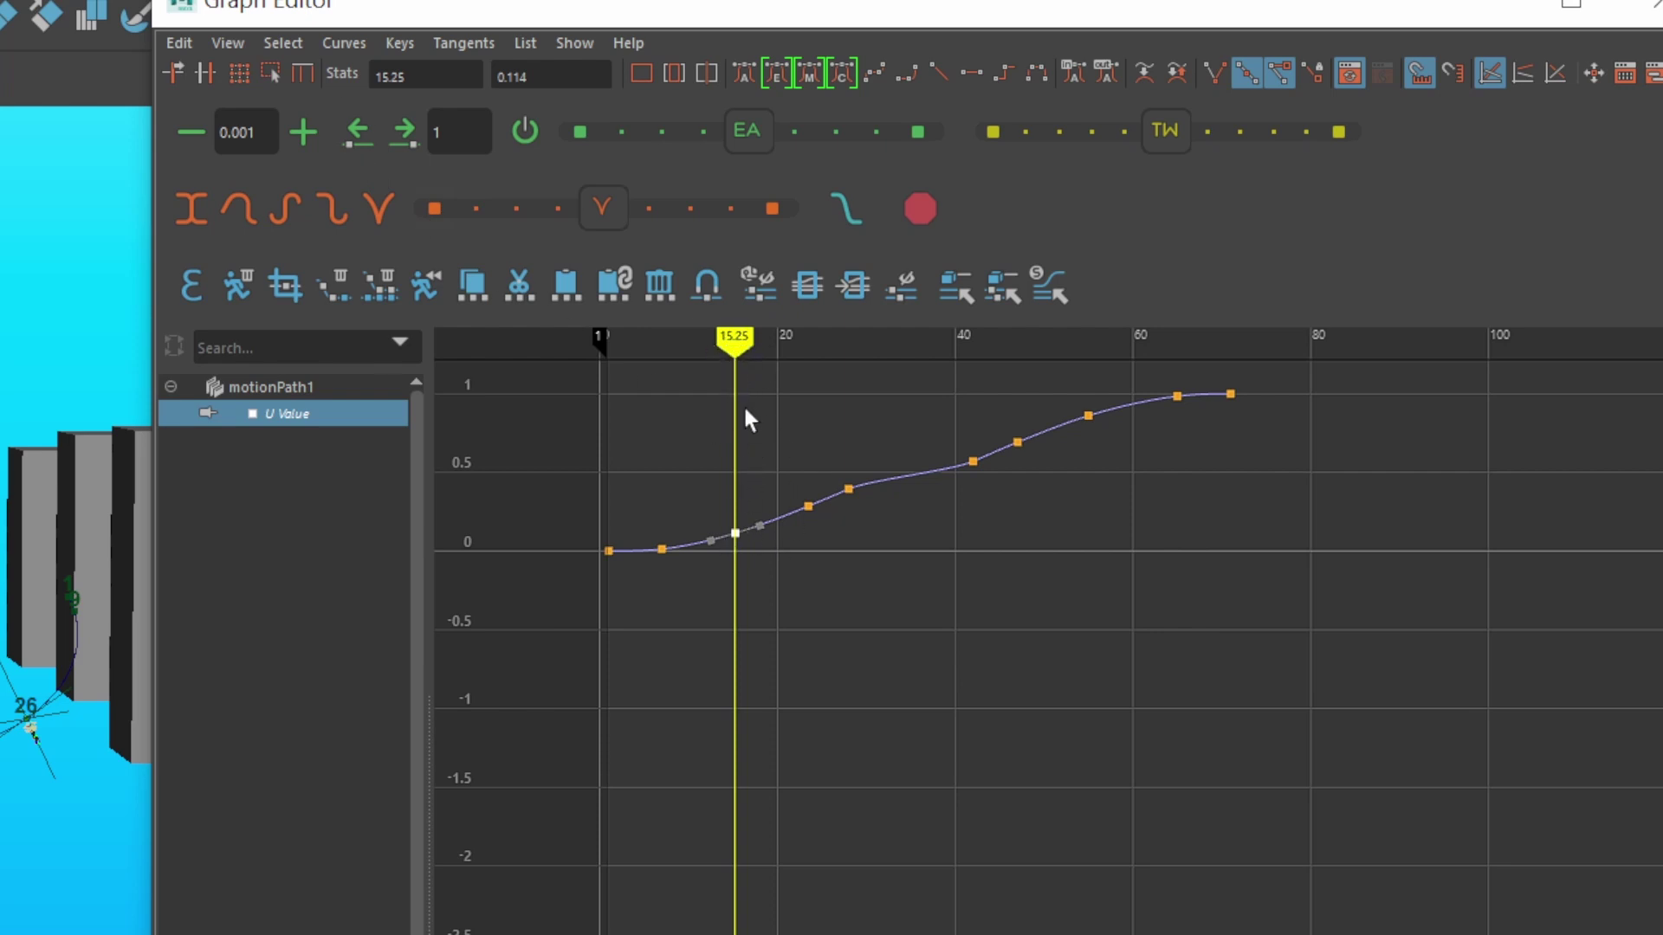
{"action": "middle_click_drag", "start_coordinate": [1006, 633], "coordinate": [968, 708], "text": "alt"}
{"action": "left_click_drag", "start_coordinate": [1266, 419], "coordinate": [468, 724]}
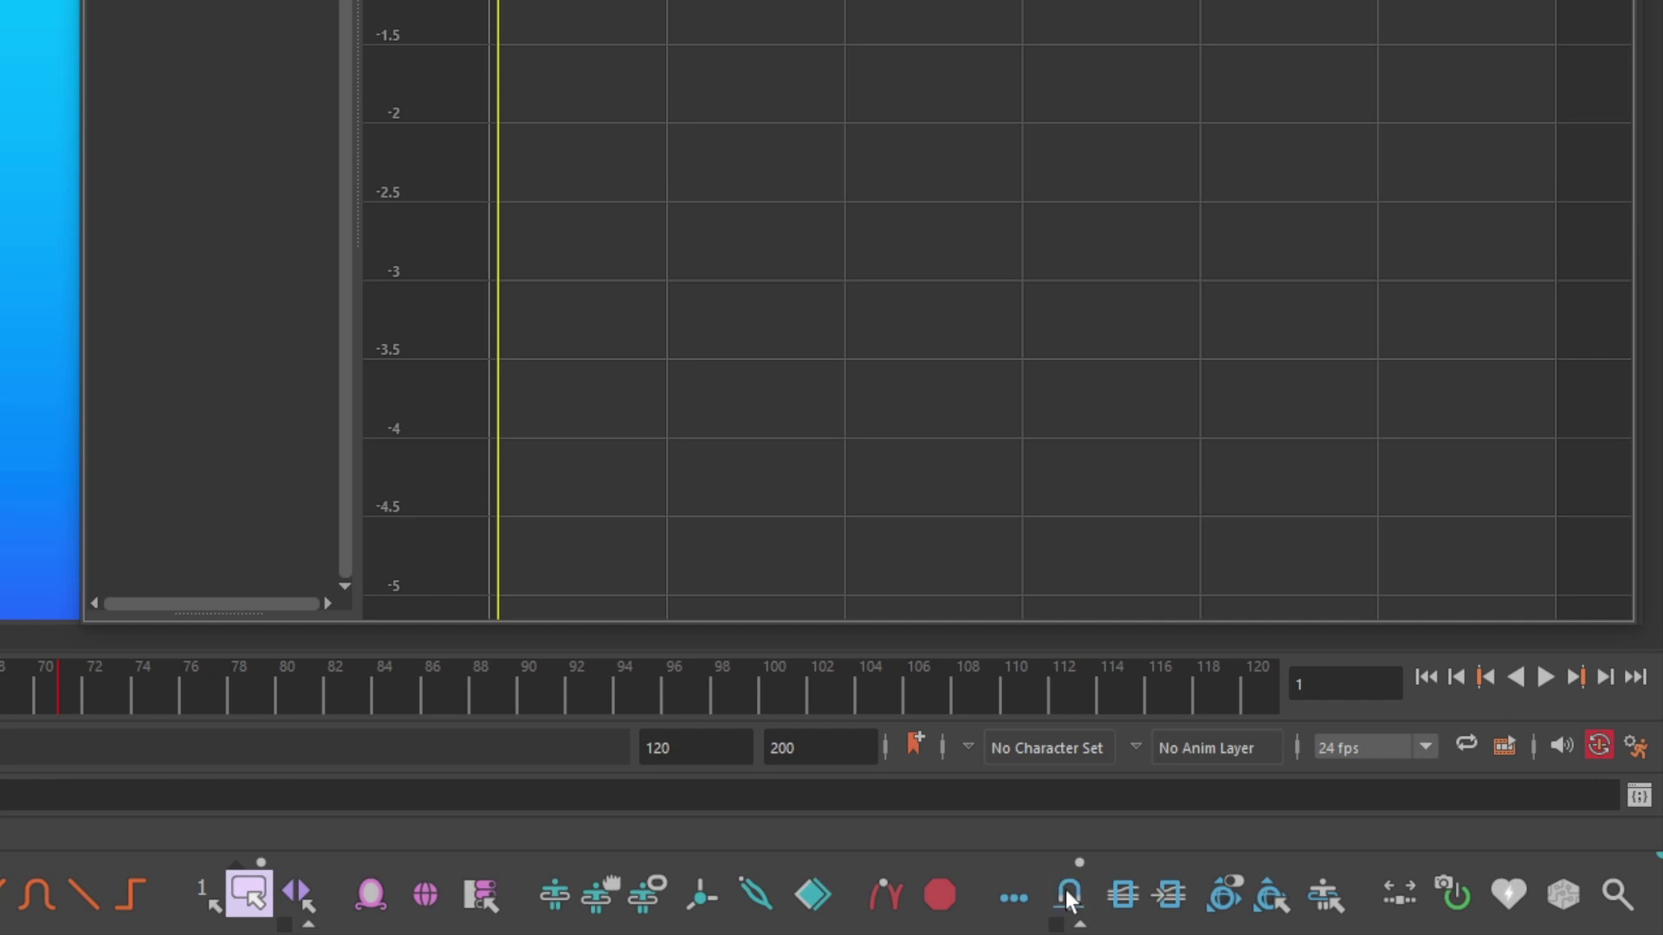
{"action": "left_click", "coordinate": [1067, 891]}
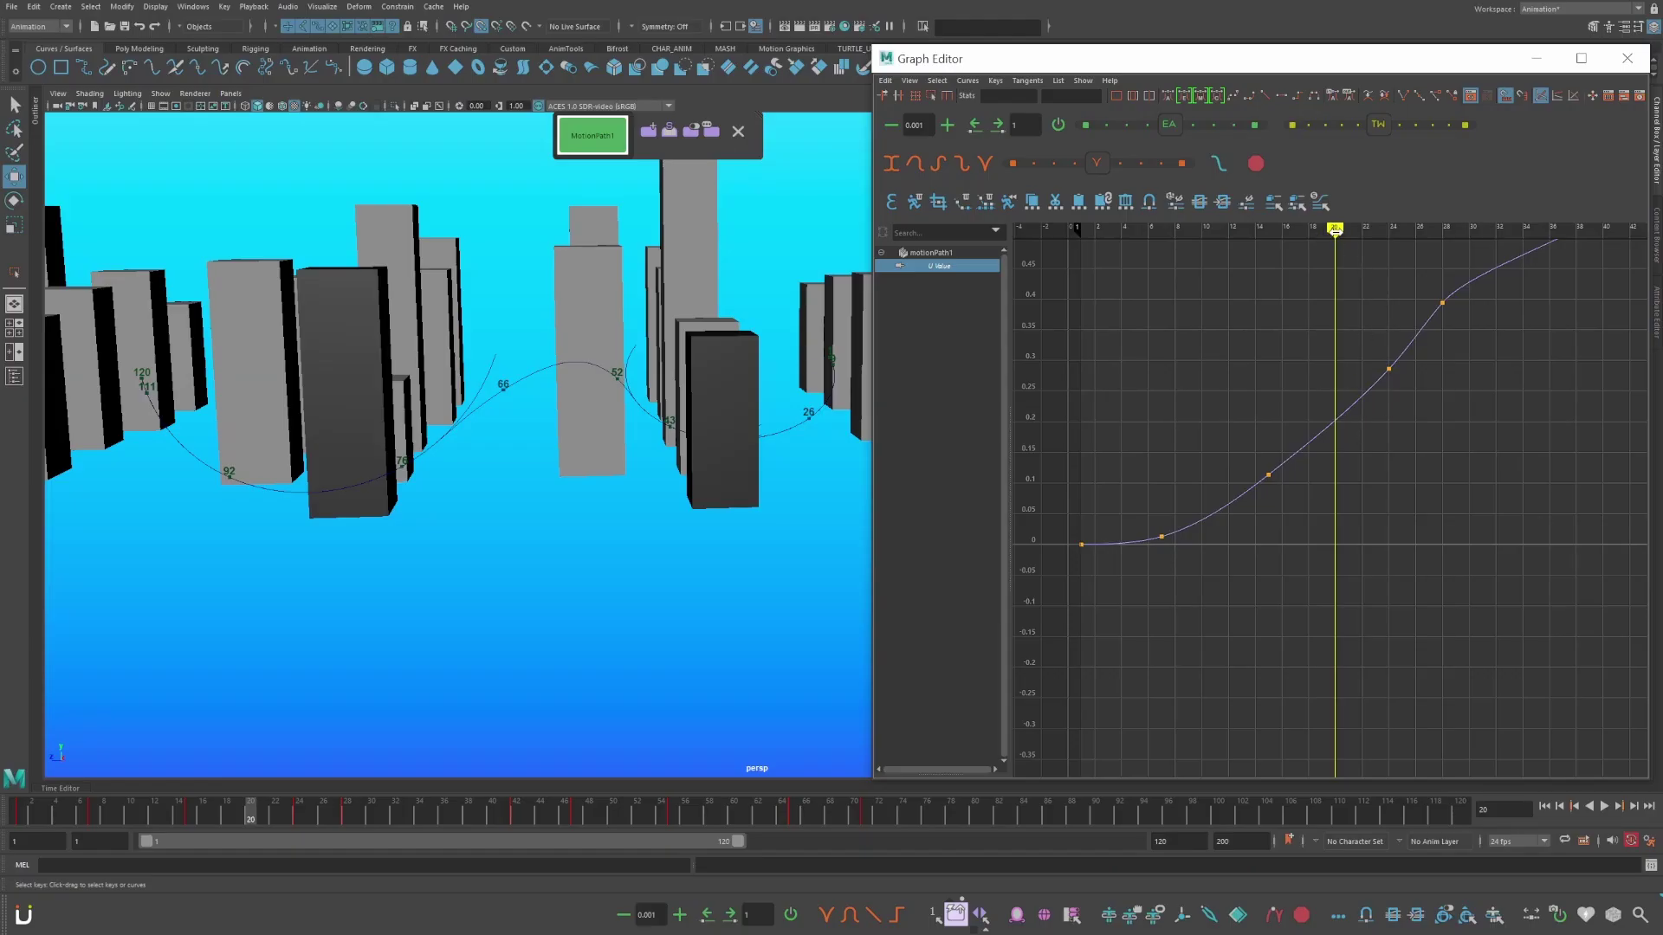
- Add a U Value key at frame 20 and reposition the first swing's keys to refine the curve's acceleration
{"action": "left_click_drag", "start_coordinate": [1334, 230], "coordinate": [1334, 236]}
{"action": "key", "text": "s"}
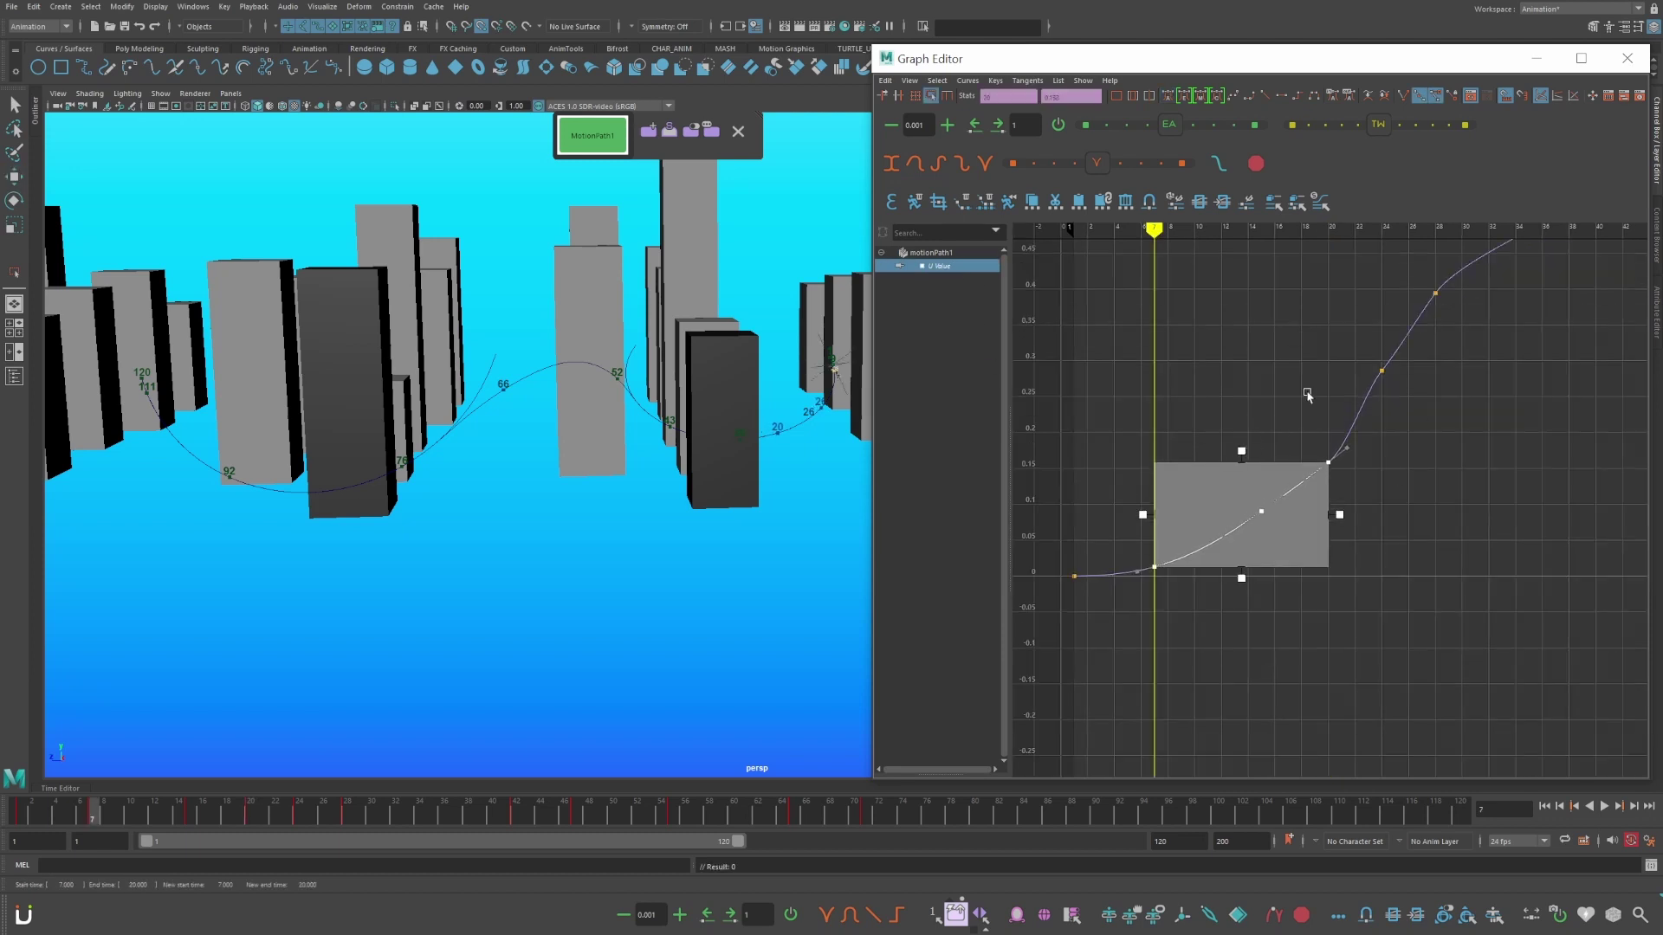
{"action": "left_click", "coordinate": [1330, 463]}
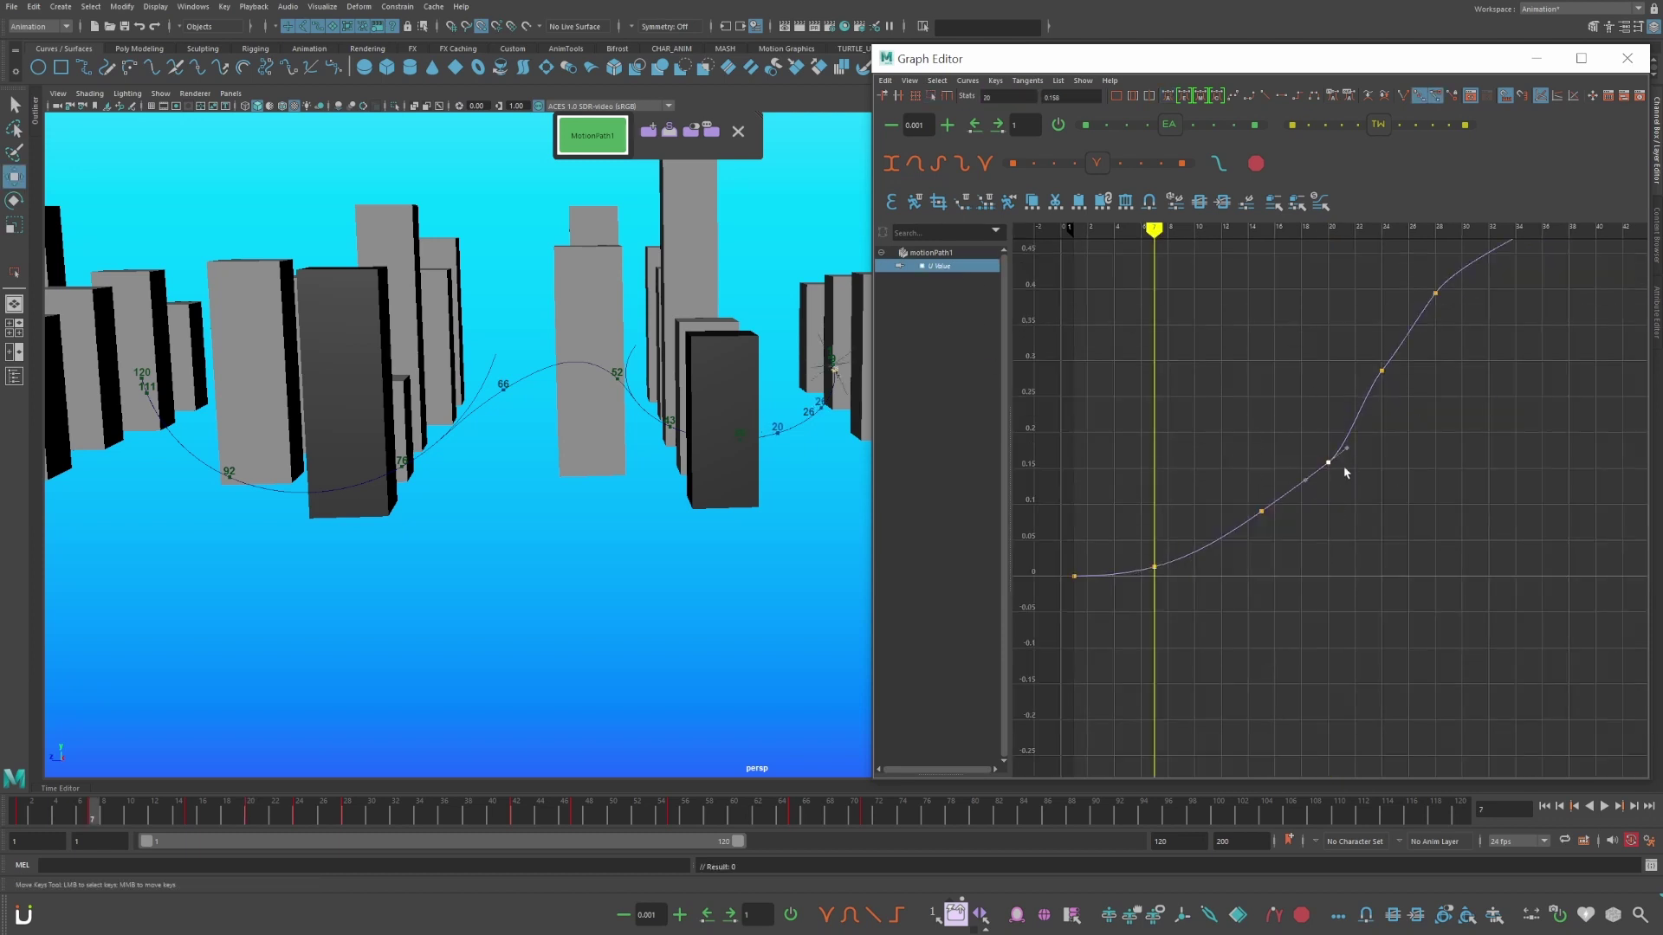
{"action": "middle_click_drag", "start_coordinate": [1345, 473], "coordinate": [1429, 365]}
{"action": "left_click", "coordinate": [1294, 557]}
{"action": "middle_click_drag", "start_coordinate": [1326, 541], "coordinate": [1330, 529]}
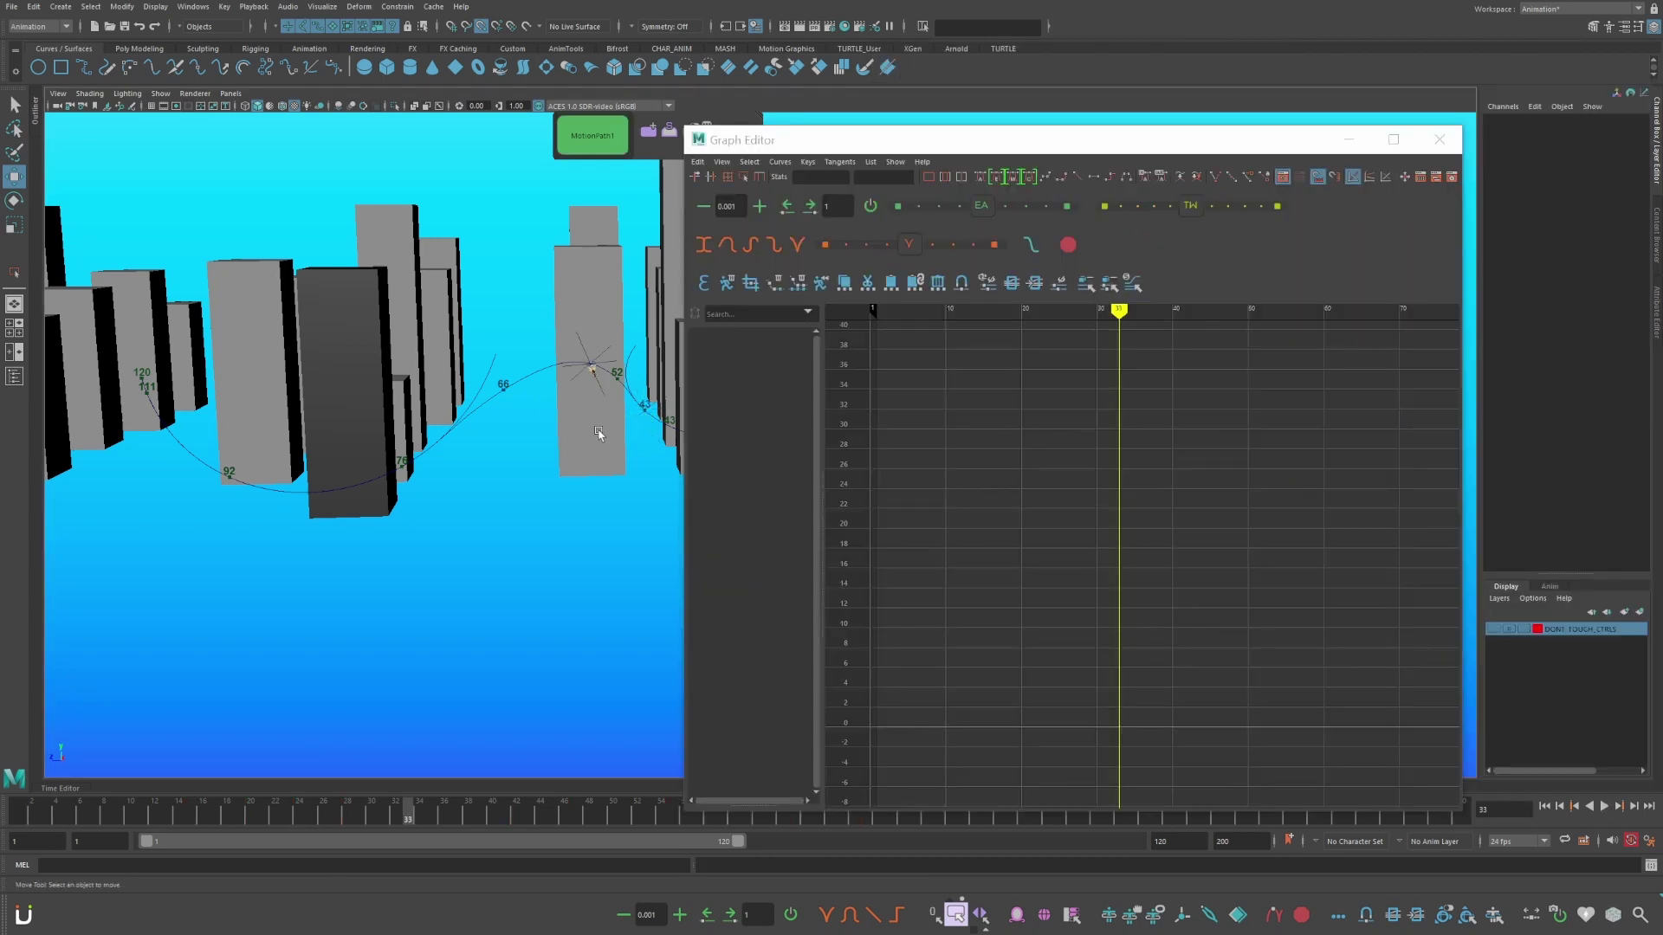
- Select the stray keys on the locator's Rotate X, Rotate Y and Rotate Z channels
{"action": "left_click", "coordinate": [585, 391]}
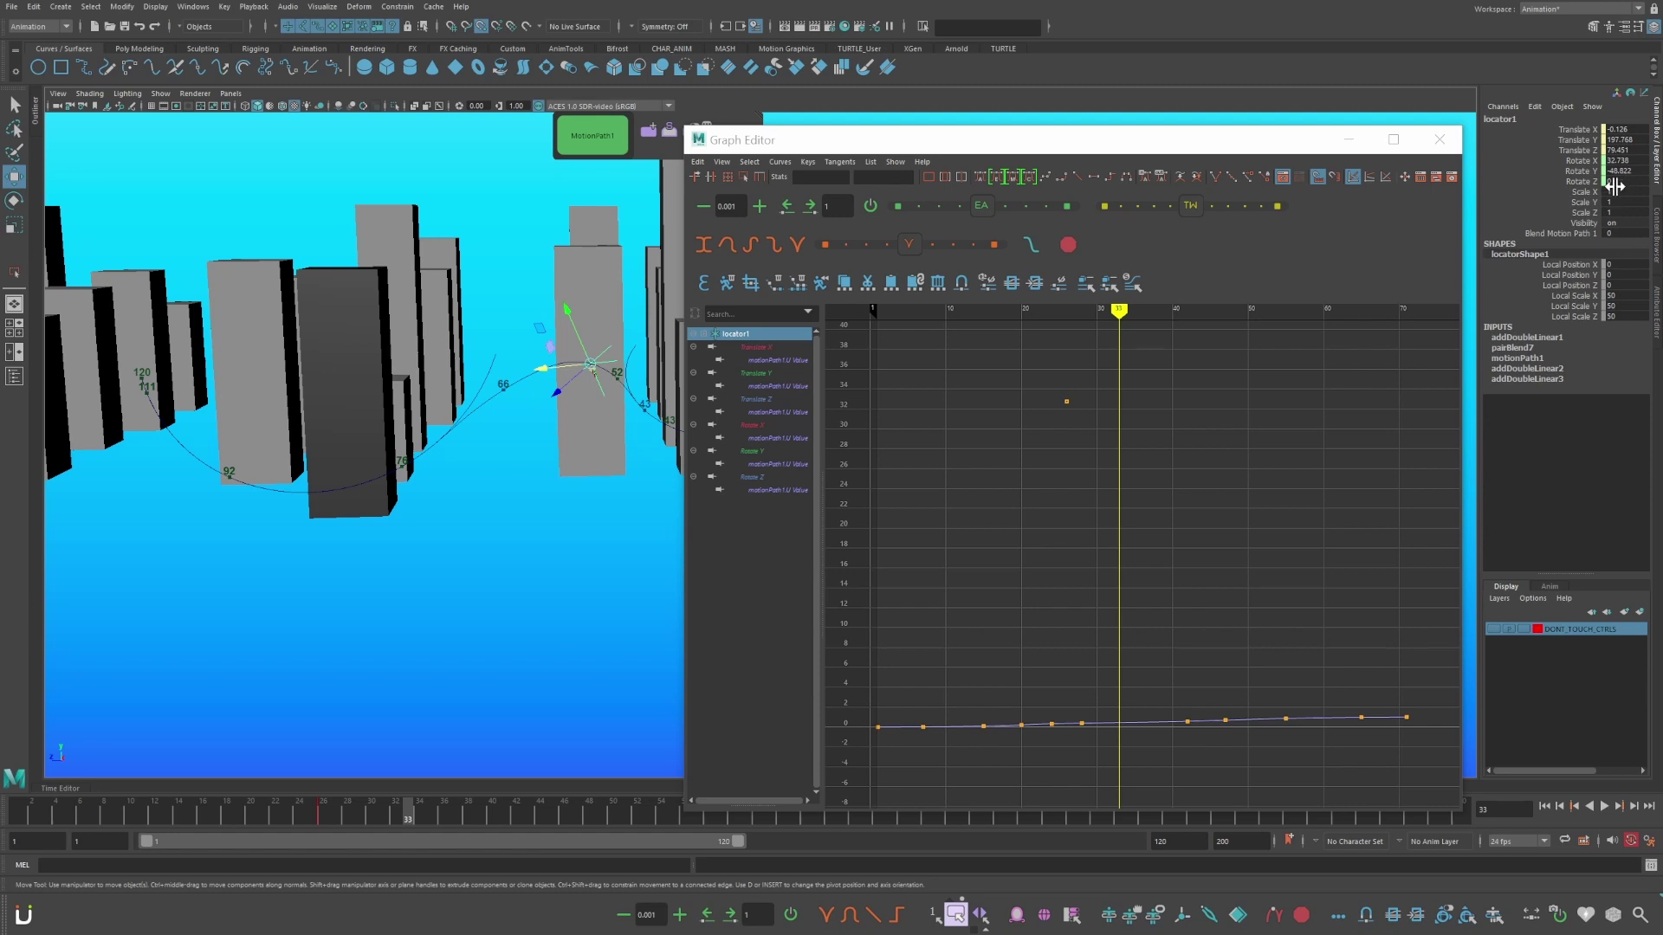
{"action": "left_click", "coordinate": [759, 427]}
{"action": "left_click", "coordinate": [762, 451], "text": "ctrl"}
{"action": "left_click", "coordinate": [755, 480], "text": "ctrl"}
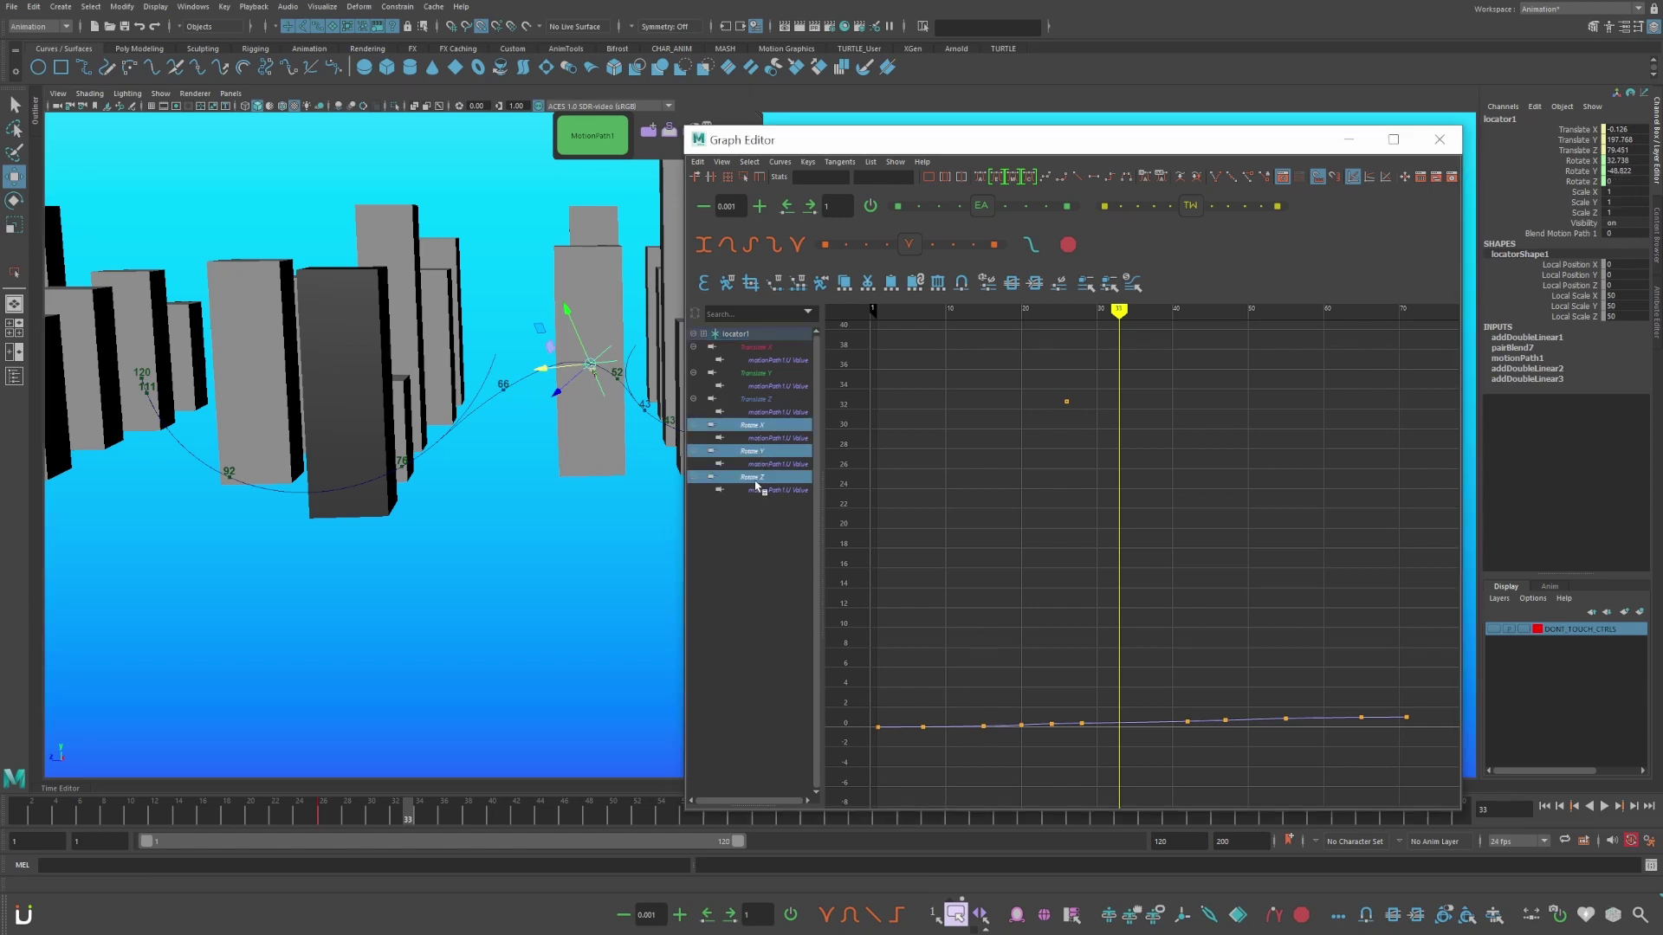
{"action": "left_click_drag", "start_coordinate": [1114, 387], "coordinate": [1069, 424]}
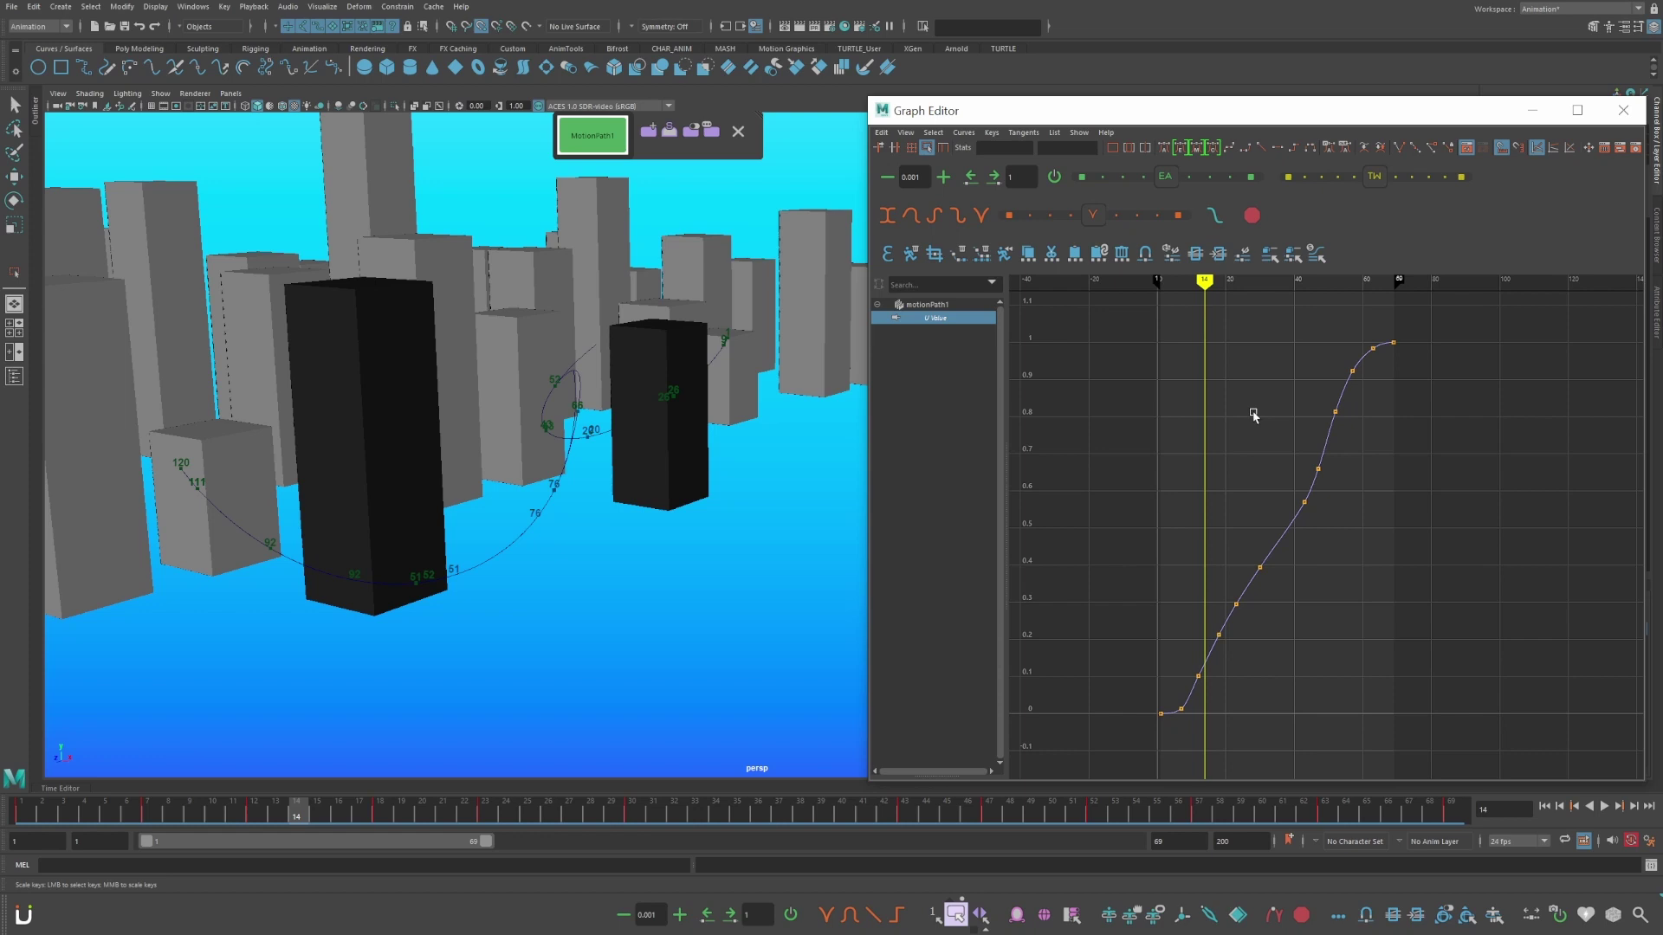
- Play the animation to review the timing of the swing along the motion path
{"action": "mouse_move", "coordinate": [1299, 299]}
{"action": "left_mouse_down"}
{"action": "mouse_move", "coordinate": [1256, 294]}
{"action": "mouse_move", "coordinate": [1343, 299]}
{"action": "mouse_move", "coordinate": [1236, 307]}
{"action": "mouse_move", "coordinate": [1272, 329]}
{"action": "left_mouse_up"}
{"action": "key", "text": "alt+v"}
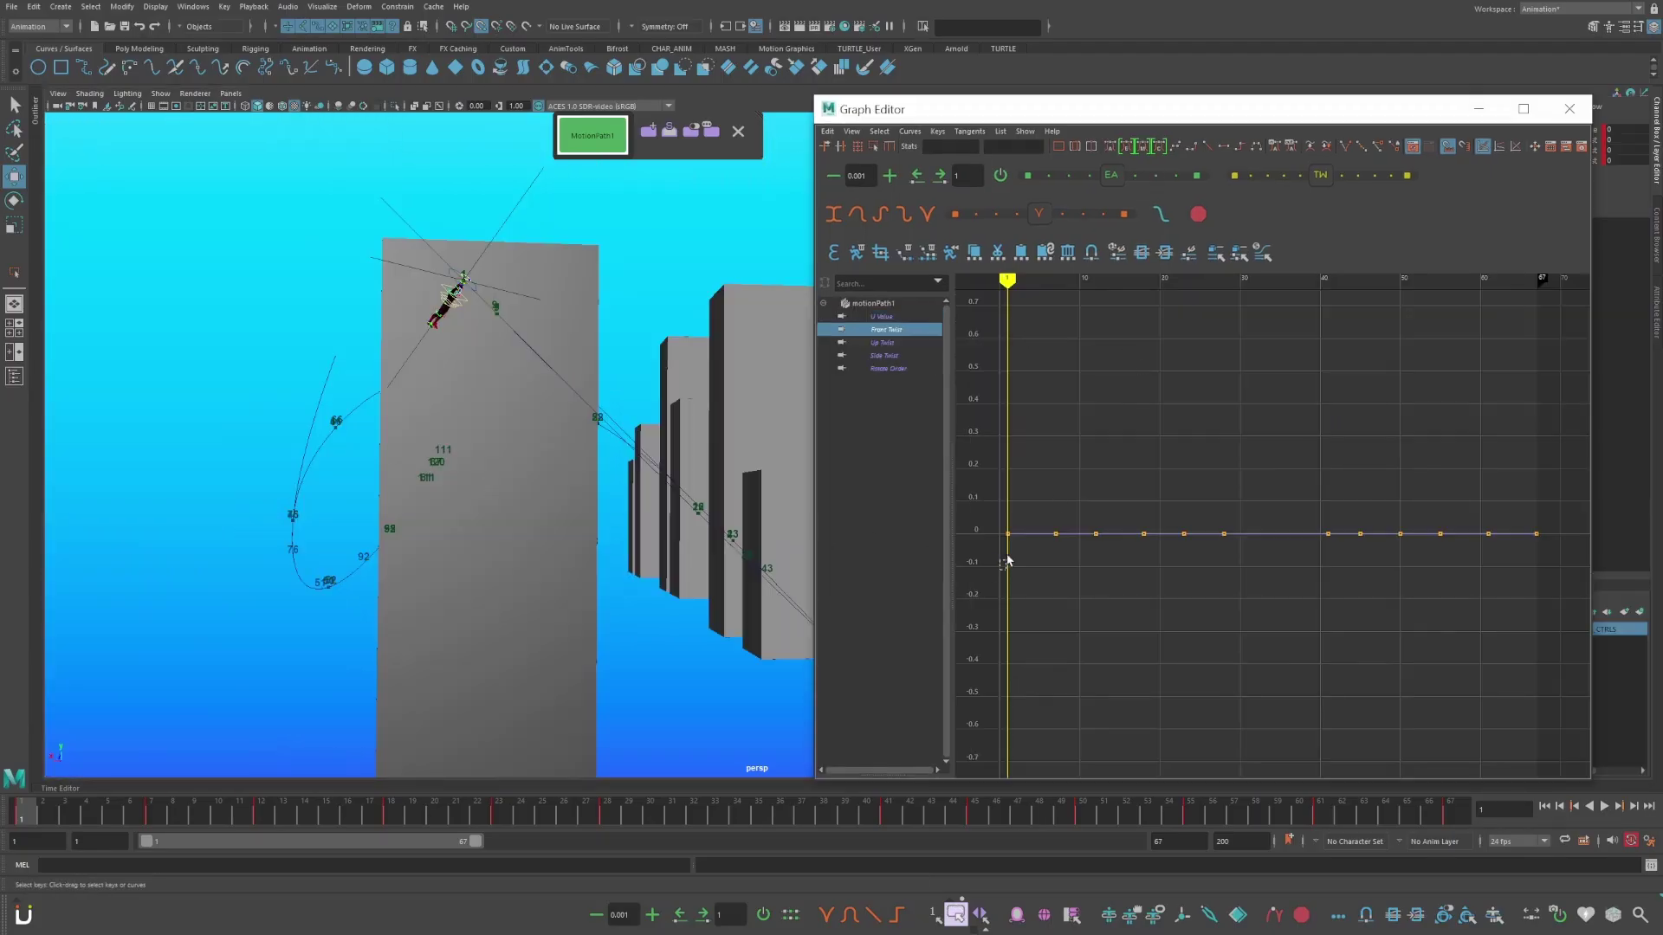
- Lower the motionPath1 Front Twist keys at frames 1, 7 and 12 to about -105, -100 and -65
{"action": "left_click_drag", "start_coordinate": [1001, 511], "coordinate": [1036, 561]}
{"action": "middle_click_drag", "start_coordinate": [1016, 590], "coordinate": [1060, 525]}
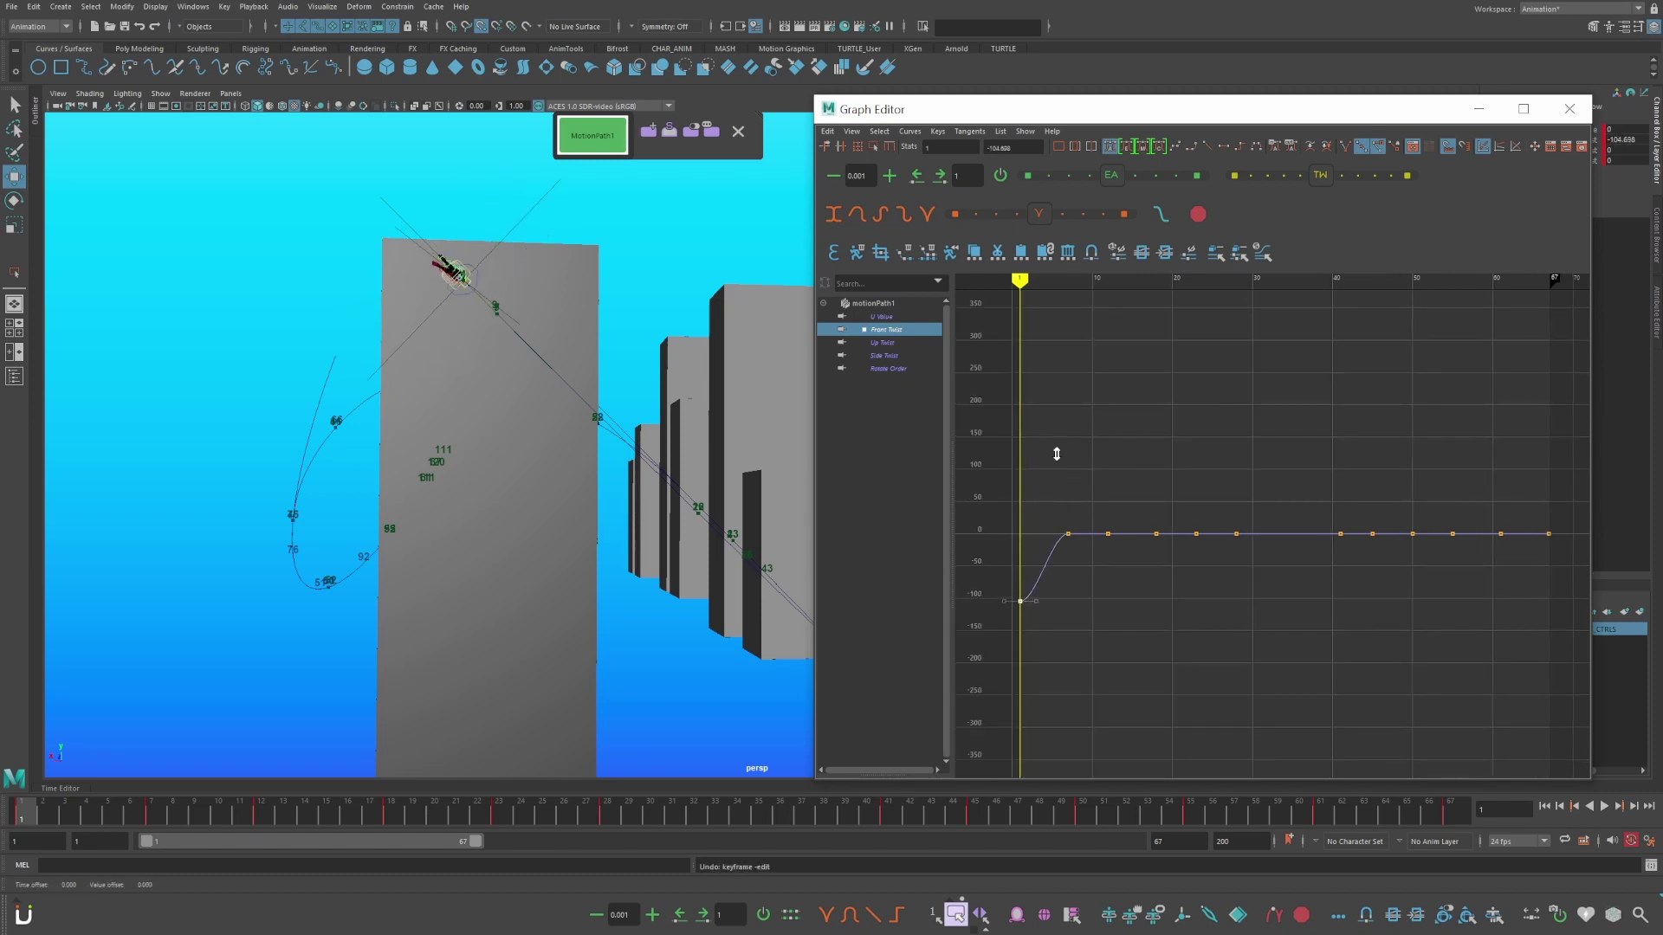
{"action": "middle_click_drag", "start_coordinate": [1057, 454], "coordinate": [1038, 502]}
{"action": "key", "text": "."}
{"action": "middle_click_drag", "start_coordinate": [1071, 488], "coordinate": [1076, 538], "text": "shift"}
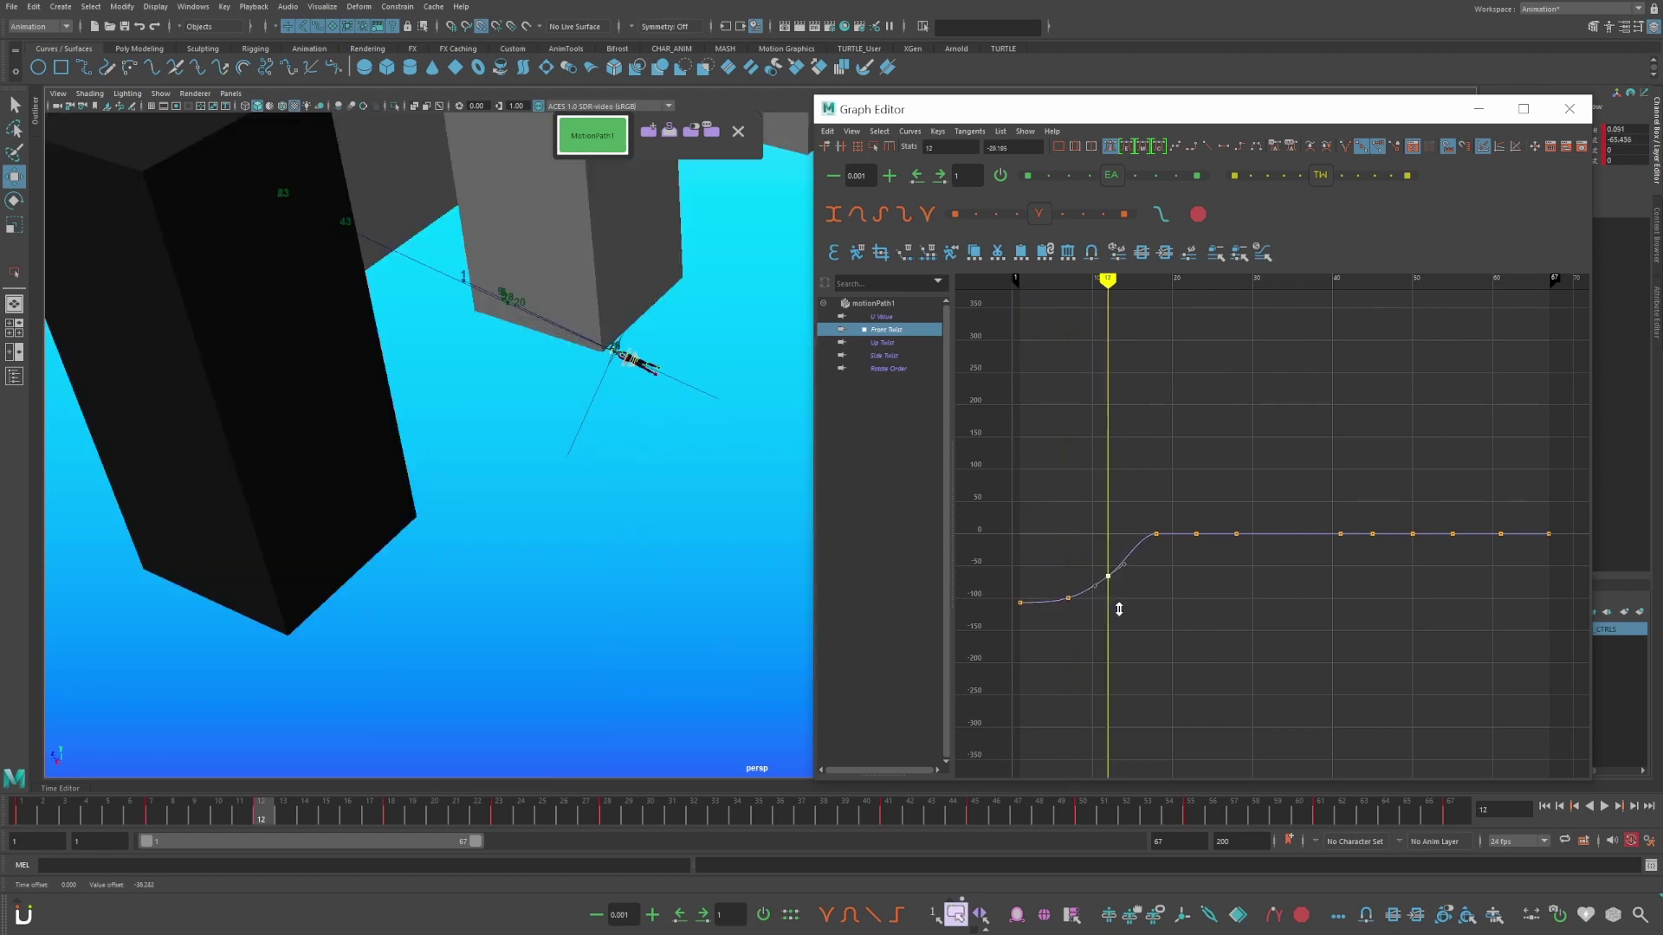
- Lower the Front Twist keys at frames 18, 23 and 28 so the twist eases gradually toward zero
{"action": "key", "text": "period"}
{"action": "middle_click_drag", "start_coordinate": [1161, 508], "coordinate": [1162, 538]}
{"action": "key", "text": "period"}
{"action": "middle_click_drag", "start_coordinate": [1199, 476], "coordinate": [1198, 494], "text": "shift"}
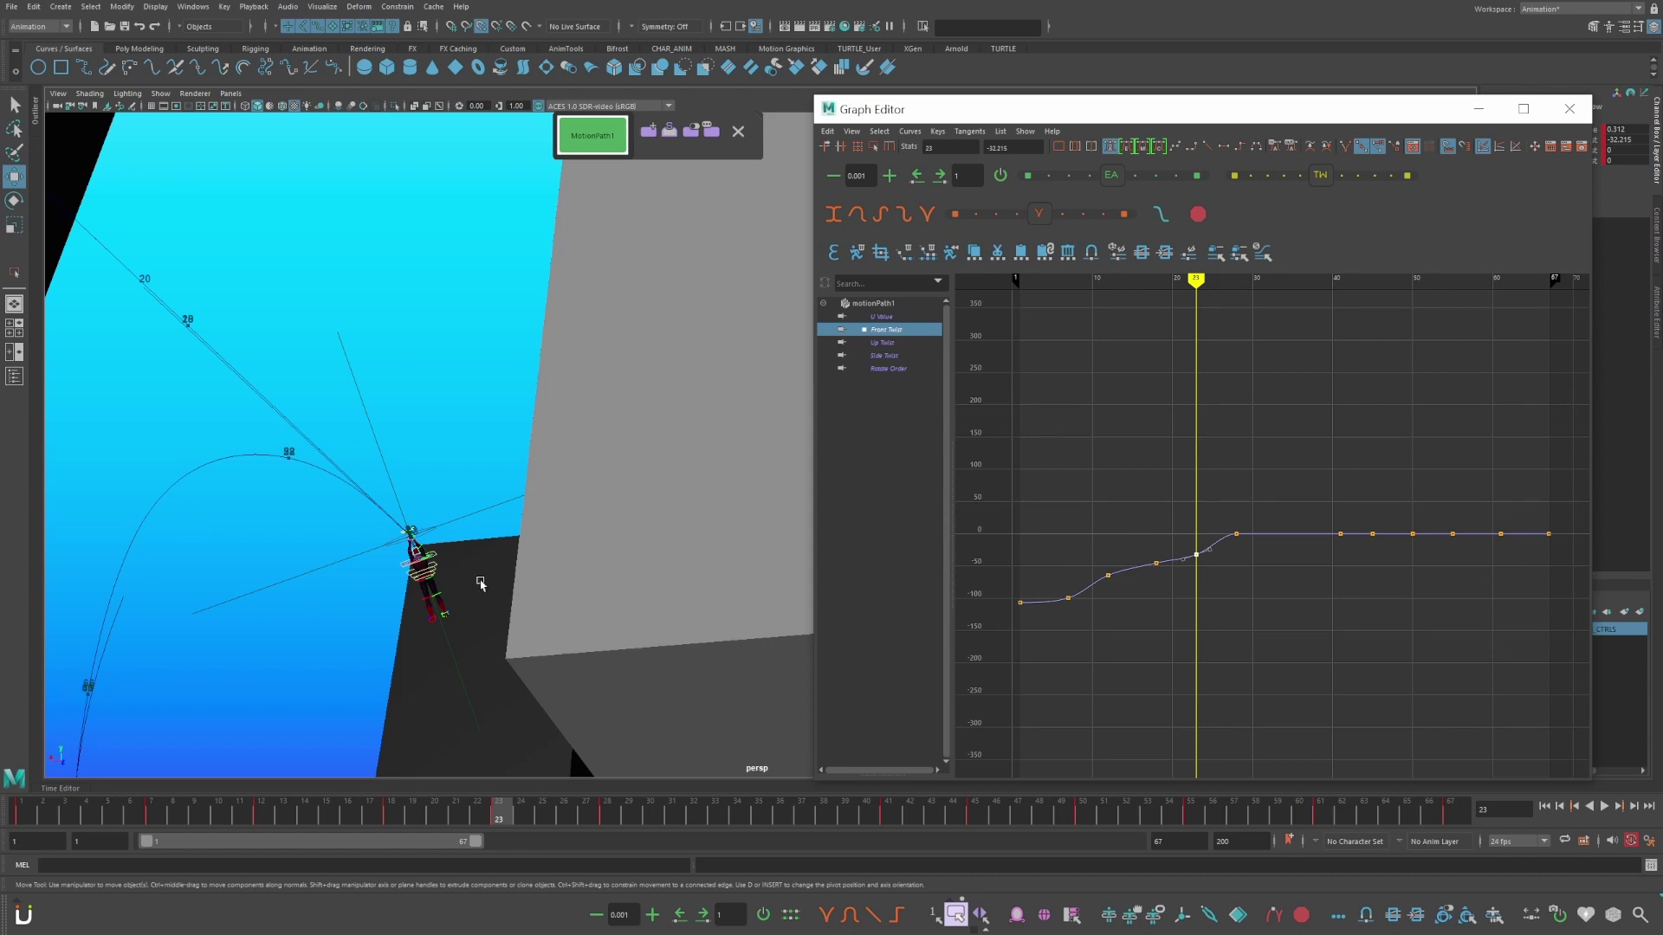
{"action": "middle_click_drag", "start_coordinate": [1199, 494], "coordinate": [1200, 493]}
{"action": "left_click_drag", "start_coordinate": [565, 548], "coordinate": [554, 494], "text": "alt"}
{"action": "key", "text": "period"}
{"action": "left_click_drag", "start_coordinate": [1219, 547], "coordinate": [1256, 522]}
{"action": "middle_click_drag", "start_coordinate": [1241, 534], "coordinate": [1241, 537]}
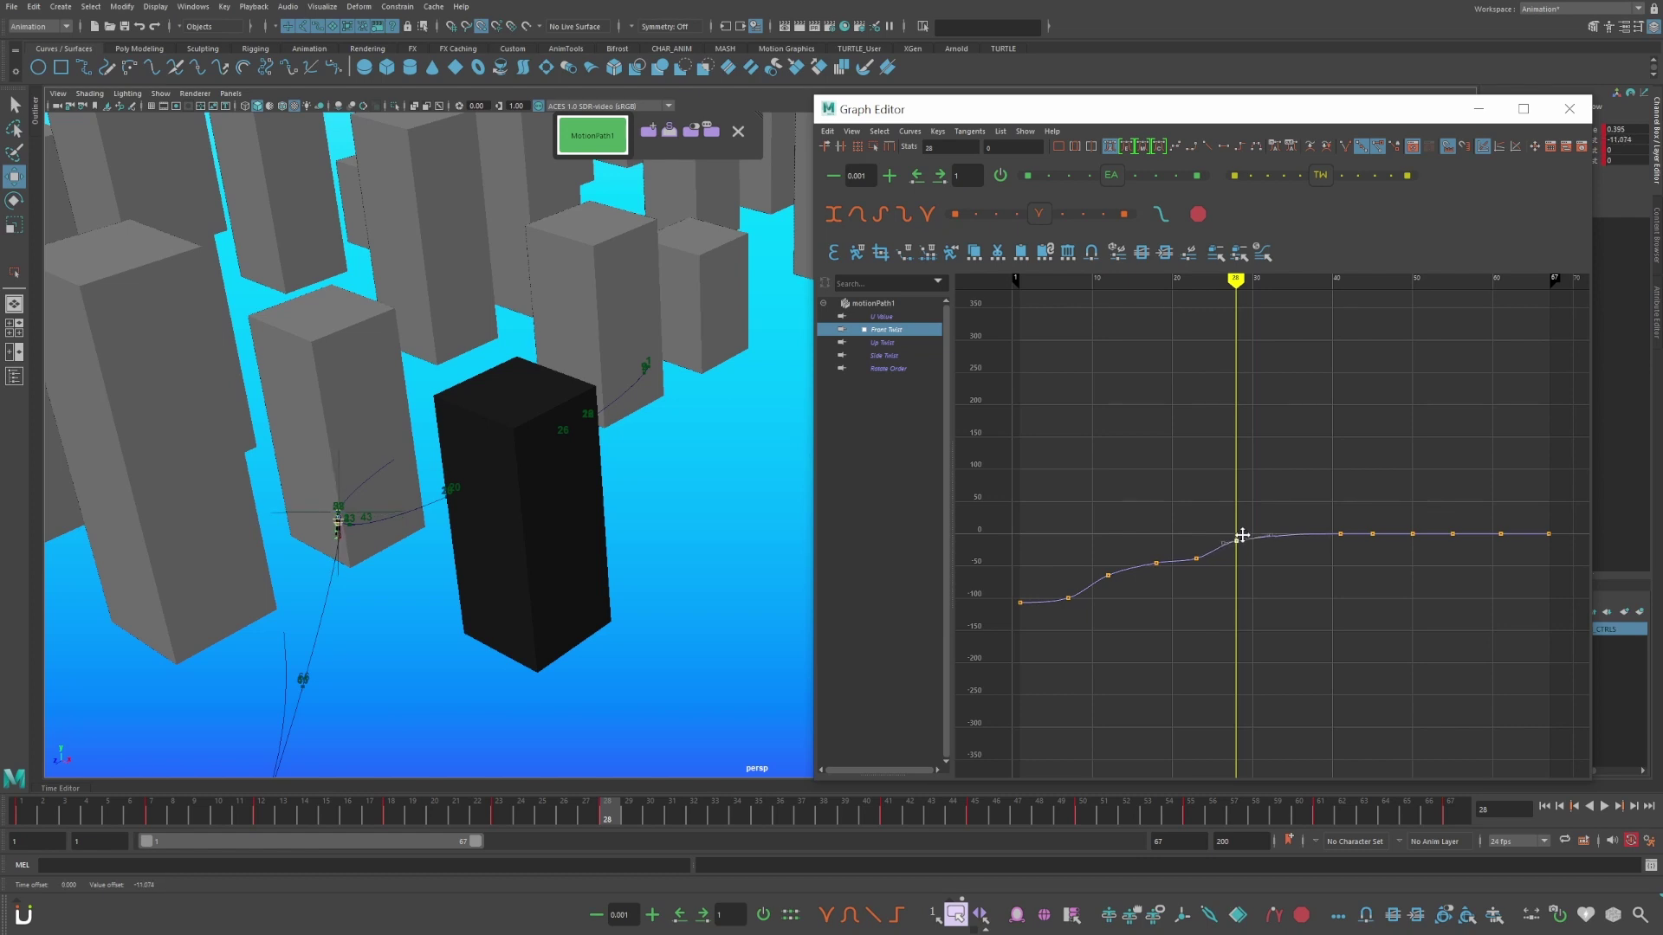
{"action": "middle_click_drag", "start_coordinate": [1240, 532], "coordinate": [1240, 537]}
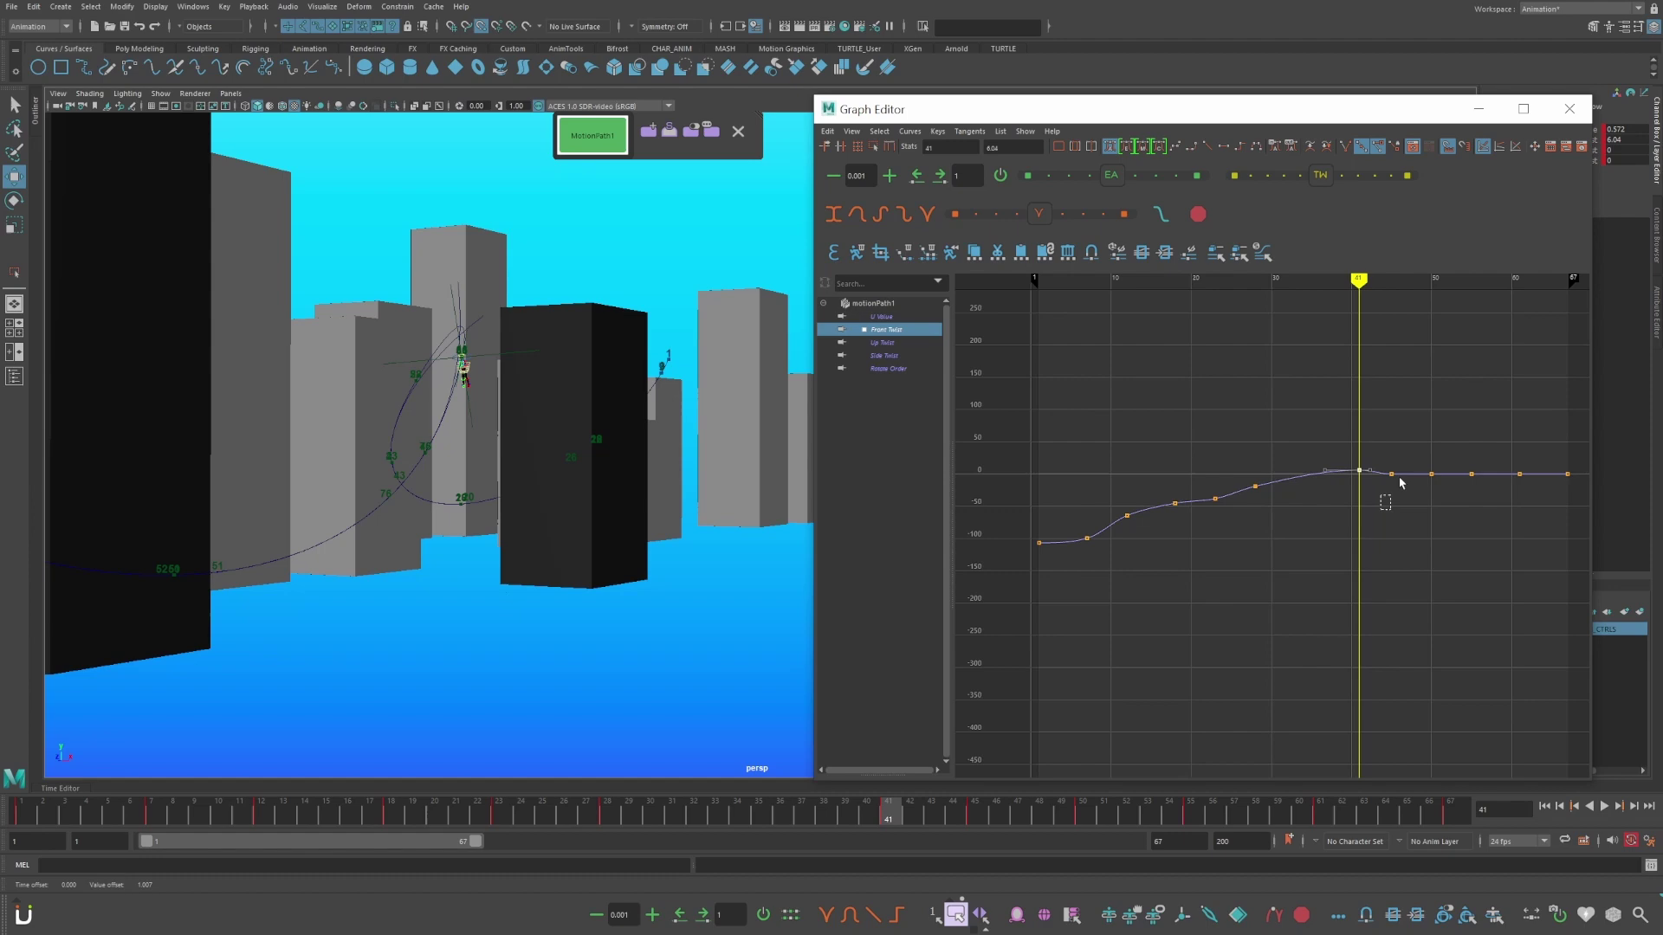
- Raise the Front Twist keys from frame 45 to the last key, placing frames 45, 50 and 55 at about 25, 23 and 28
{"action": "left_click_drag", "start_coordinate": [1400, 484], "coordinate": [1401, 466]}
{"action": "middle_click_drag", "start_coordinate": [1395, 493], "coordinate": [1396, 479], "text": "shift"}
{"action": "left_click_drag", "start_coordinate": [1419, 459], "coordinate": [1438, 507]}
{"action": "middle_click_drag", "start_coordinate": [1434, 509], "coordinate": [1473, 517], "text": "shift"}
{"action": "key", "text": "."}
{"action": "key", "text": "."}
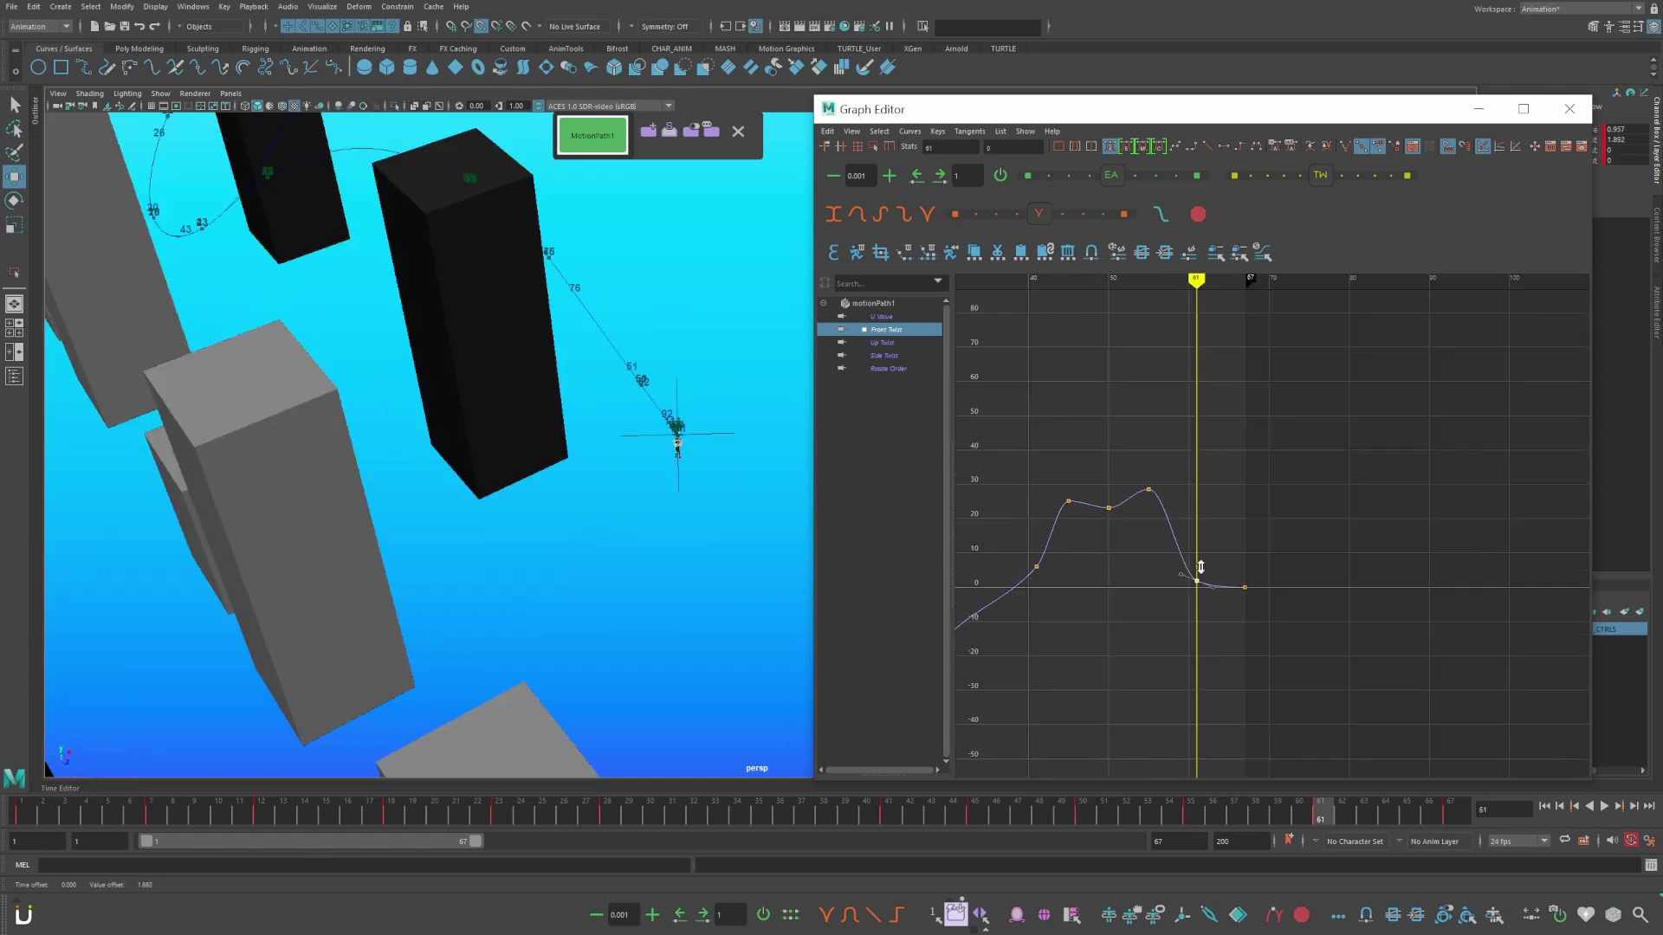
{"action": "middle_click_drag", "start_coordinate": [1245, 568], "coordinate": [1246, 460]}
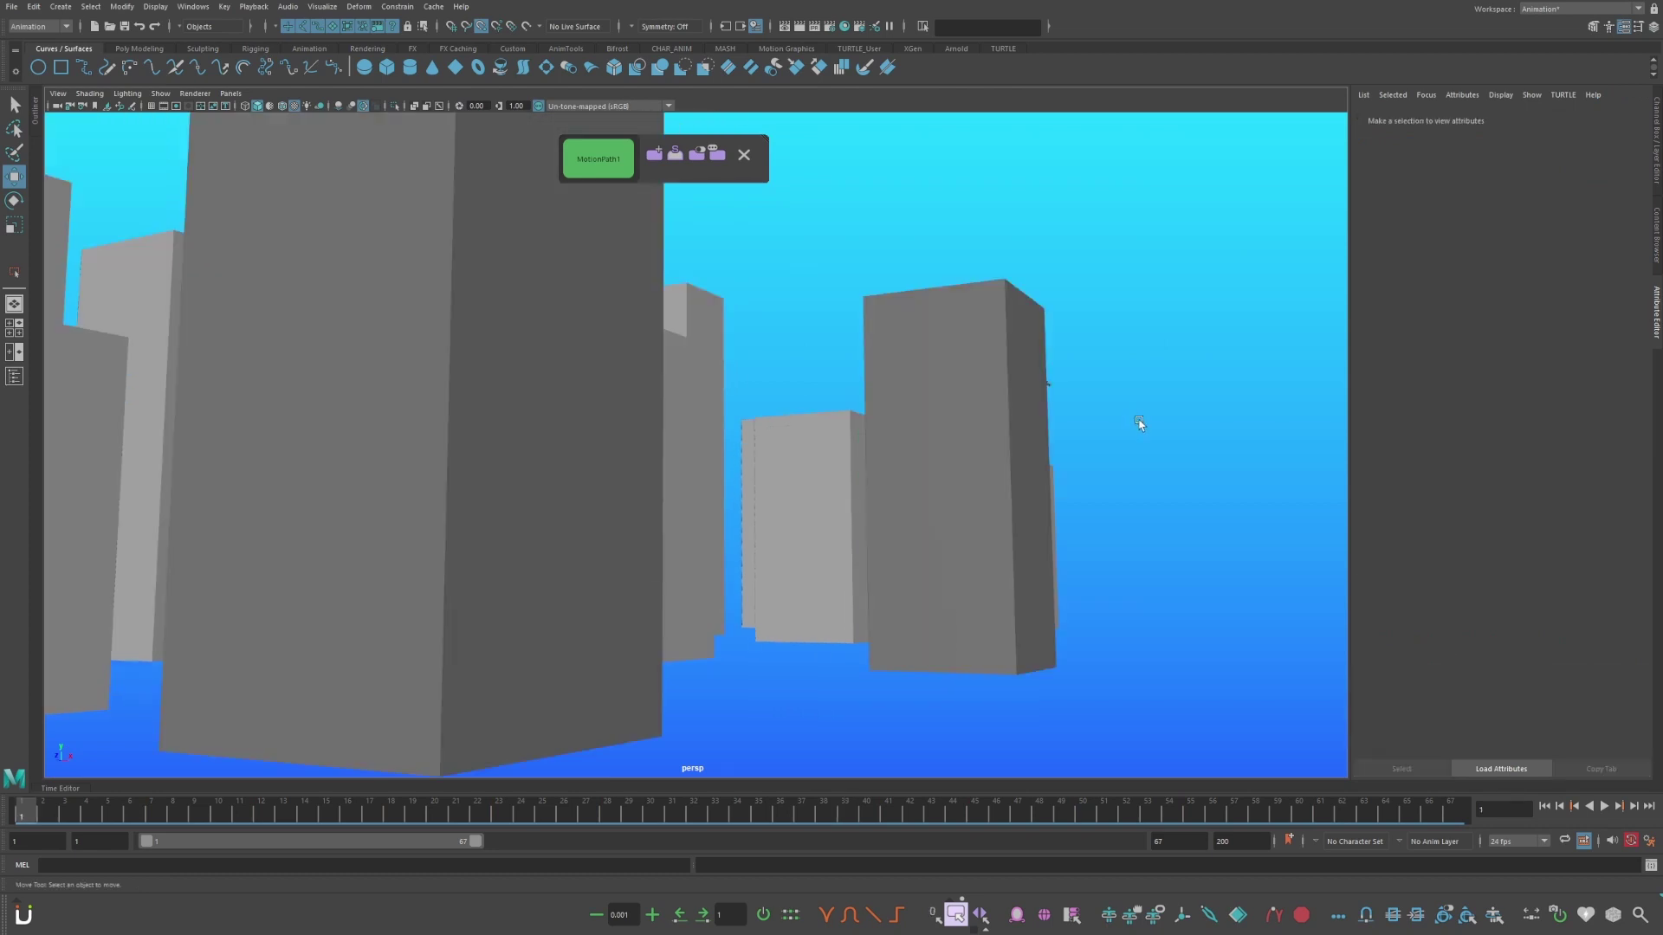
- Play back the twisted motion among the buildings and examine it from a wider camera angle
{"action": "key", "text": "alt+v"}
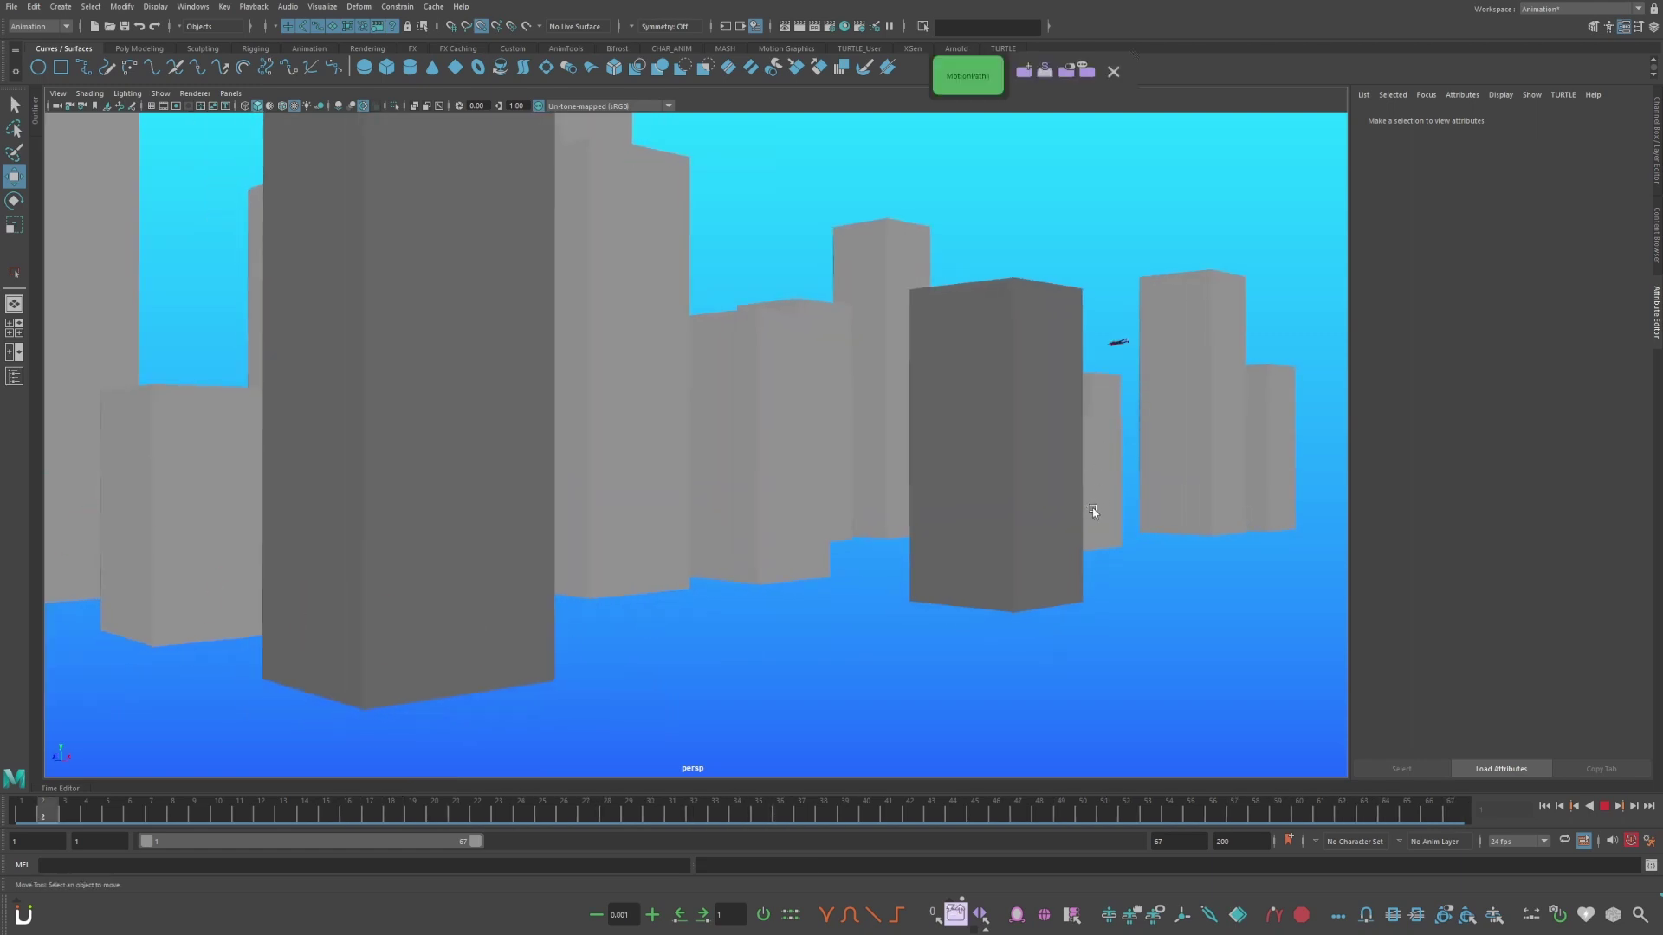
{"action": "left_click_drag", "start_coordinate": [1093, 513], "coordinate": [1092, 516], "text": "alt"}
{"action": "middle_click_drag", "start_coordinate": [1107, 452], "coordinate": [1138, 459], "text": "alt"}
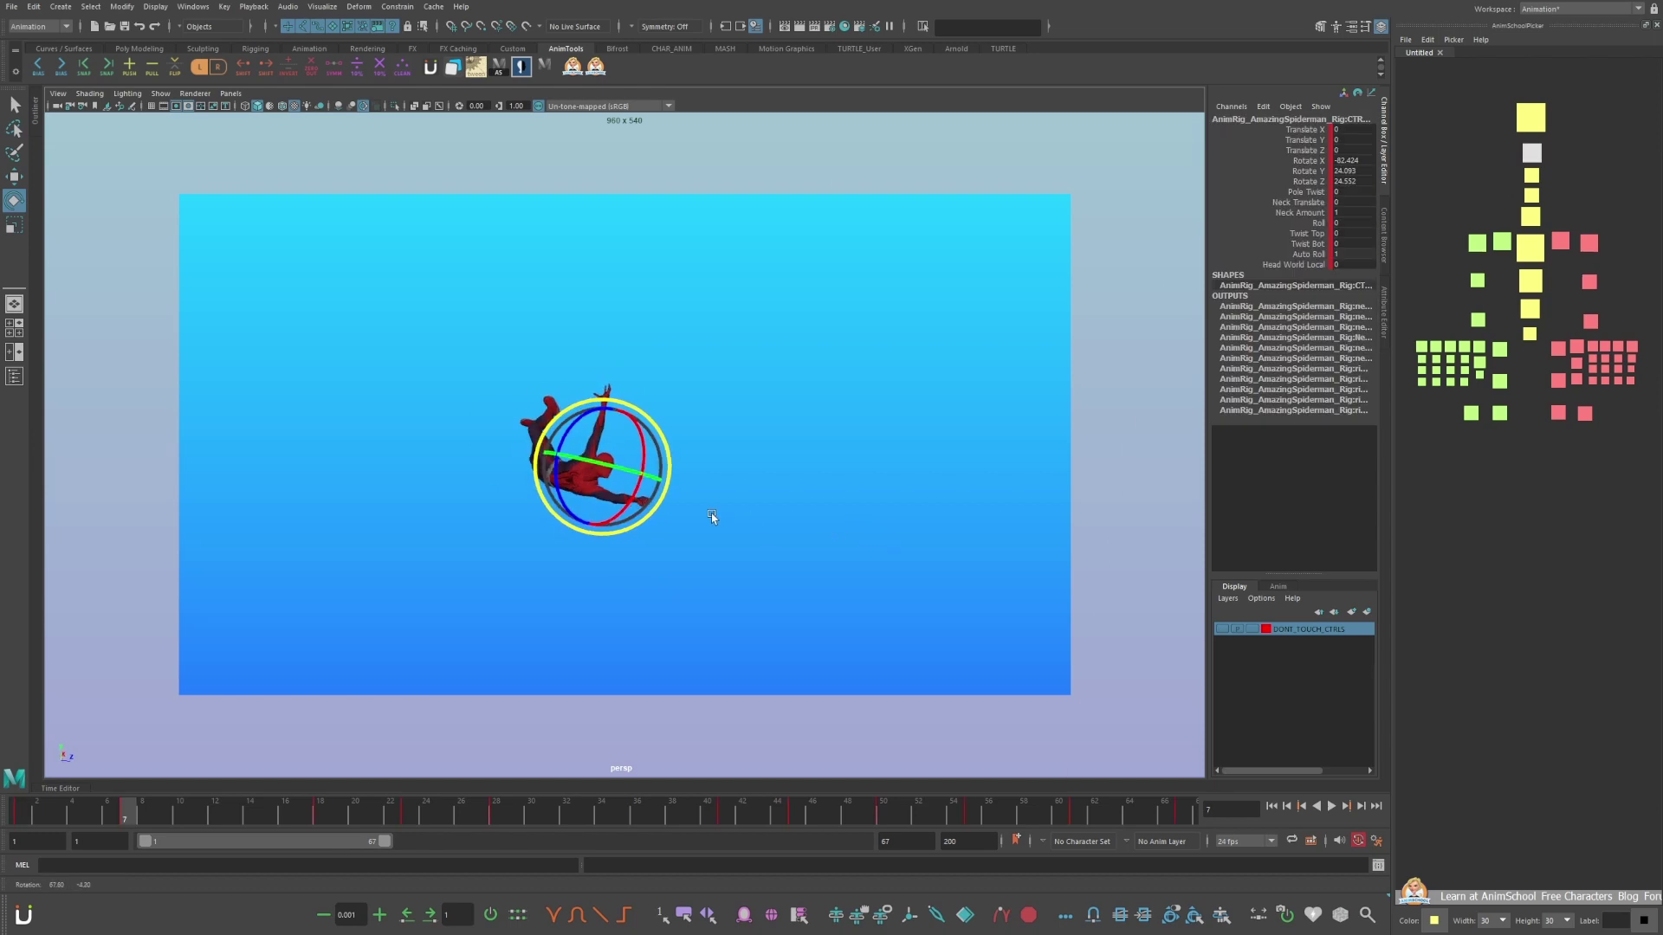
- Inspect the character's poses from several angles across the first swing, between frames 1 and 28
{"action": "middle_click_drag", "start_coordinate": [797, 496], "coordinate": [821, 449], "text": "alt"}
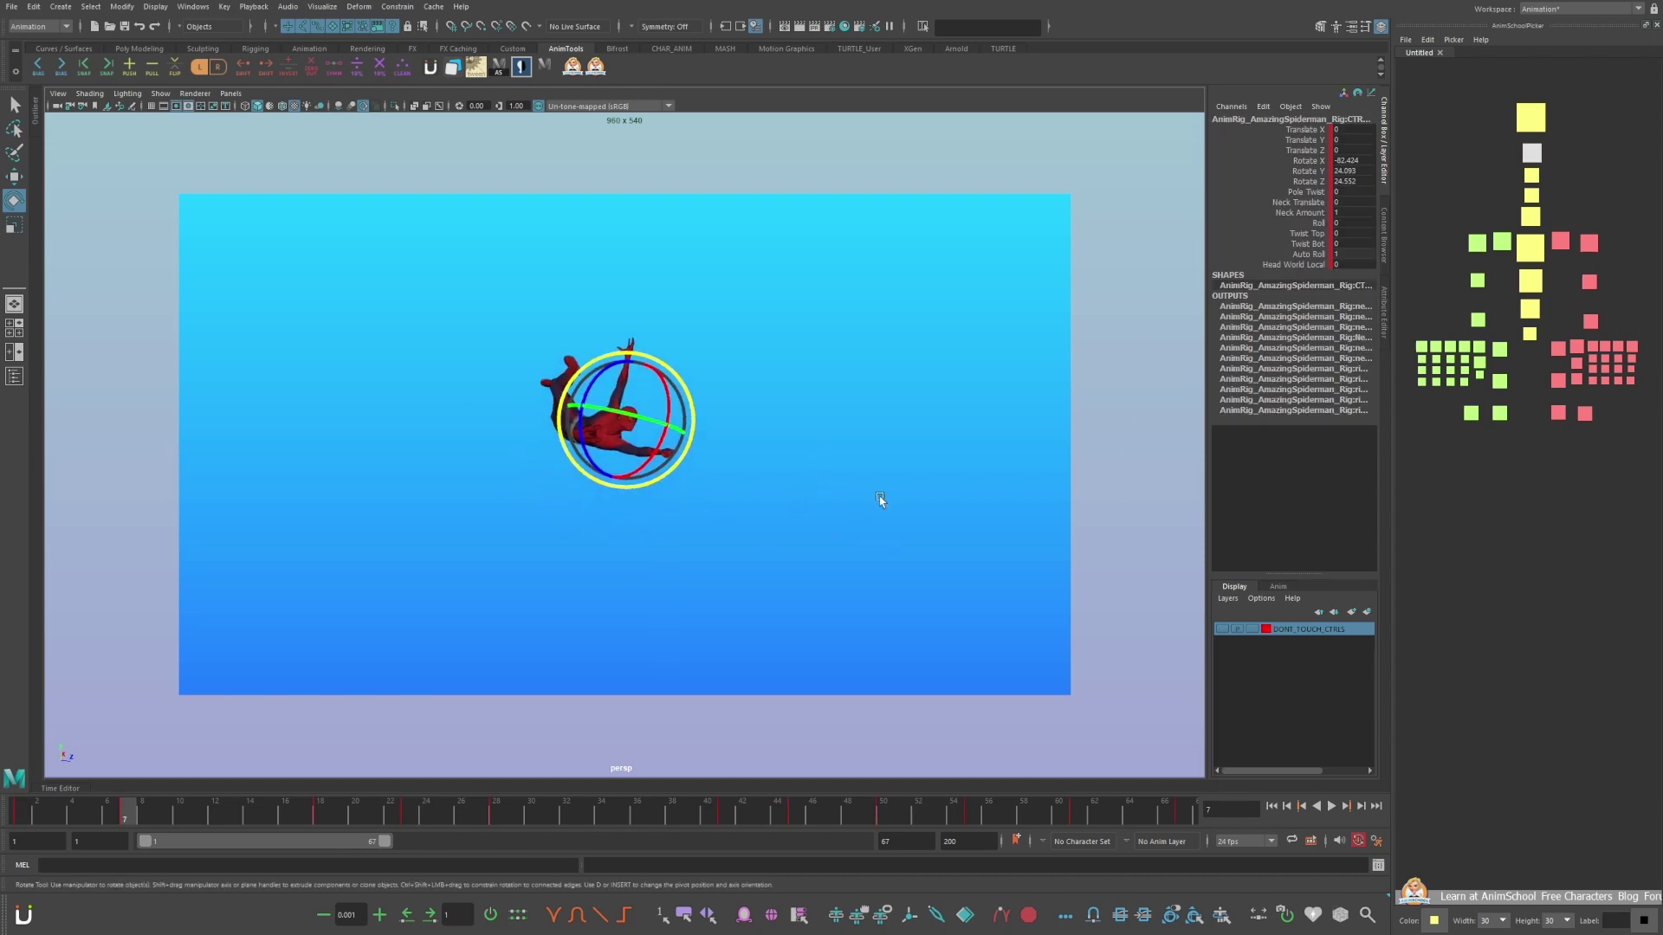
{"action": "key", "text": "comma"}
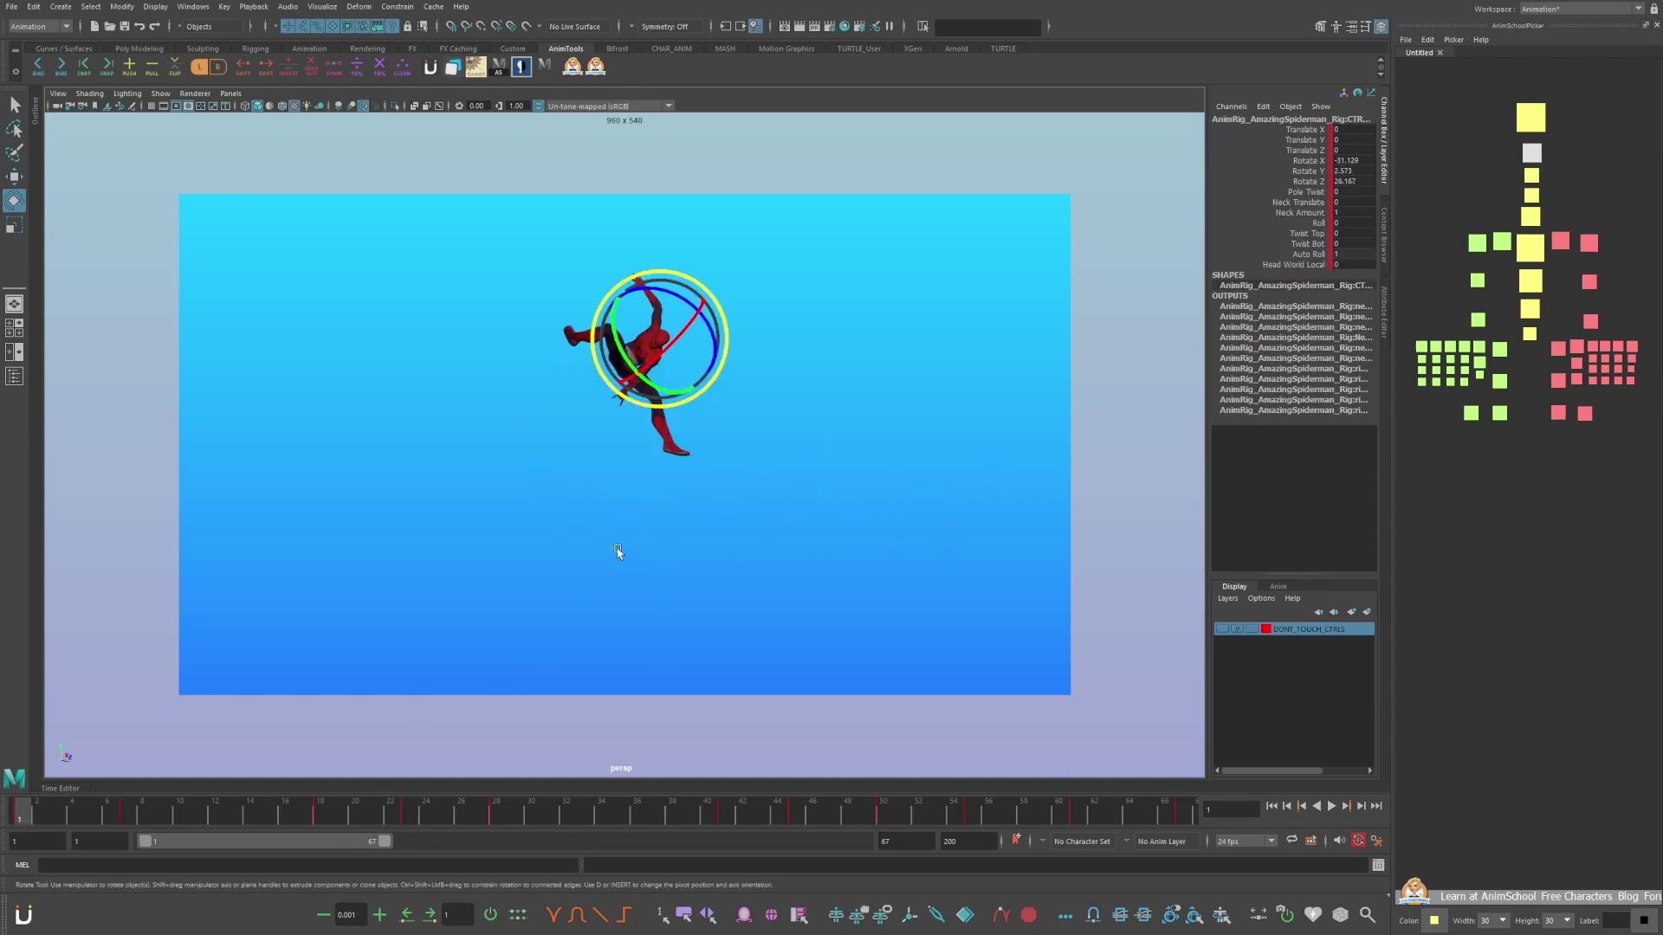
{"action": "middle_click_drag", "start_coordinate": [724, 507], "coordinate": [958, 553]}
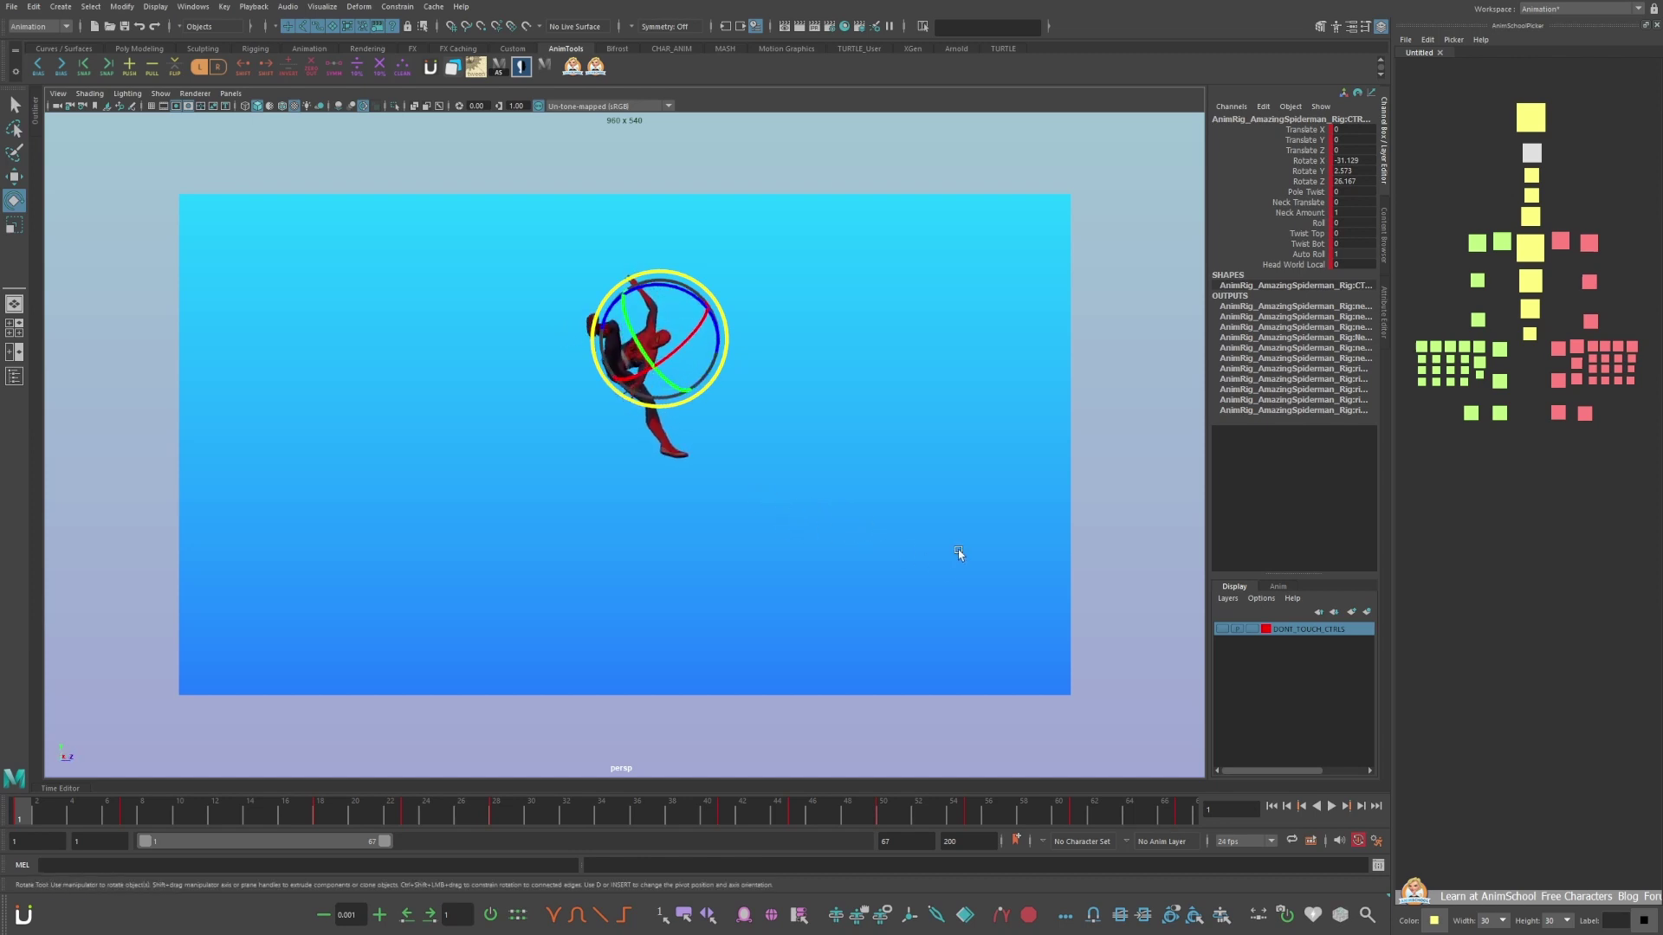
{"action": "left_click", "coordinate": [330, 811]}
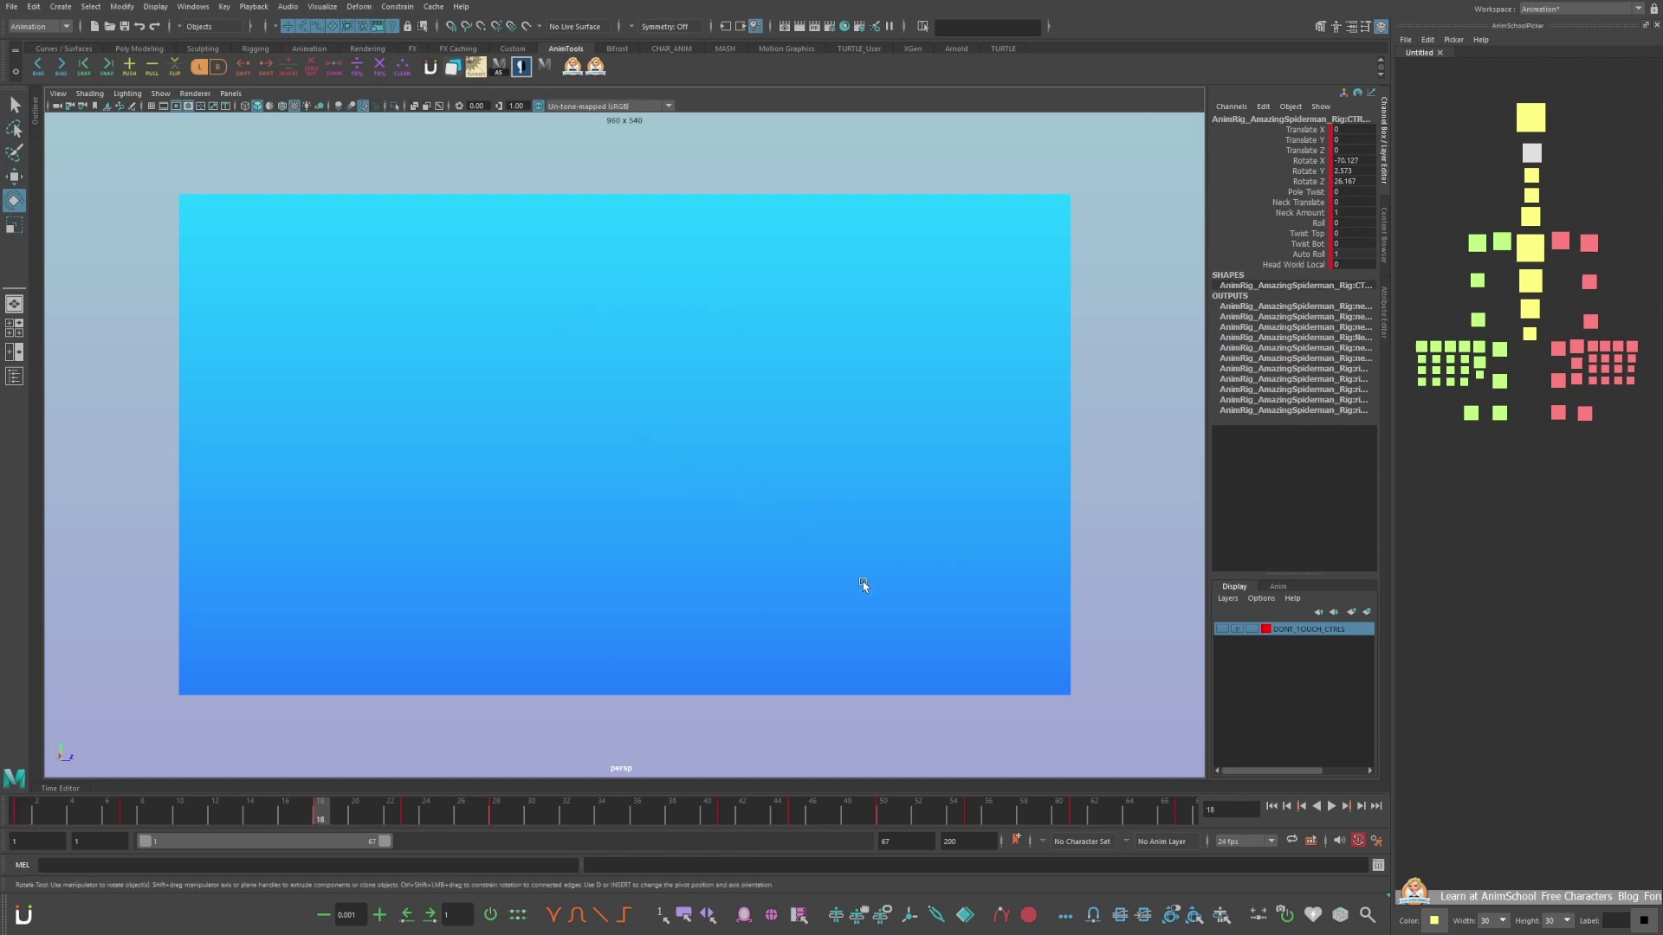
{"action": "key", "text": "f"}
{"action": "left_click", "coordinate": [786, 430]}
{"action": "left_click_drag", "start_coordinate": [787, 431], "coordinate": [862, 523], "text": "alt"}
{"action": "left_click_drag", "start_coordinate": [760, 500], "coordinate": [851, 492], "text": "alt"}
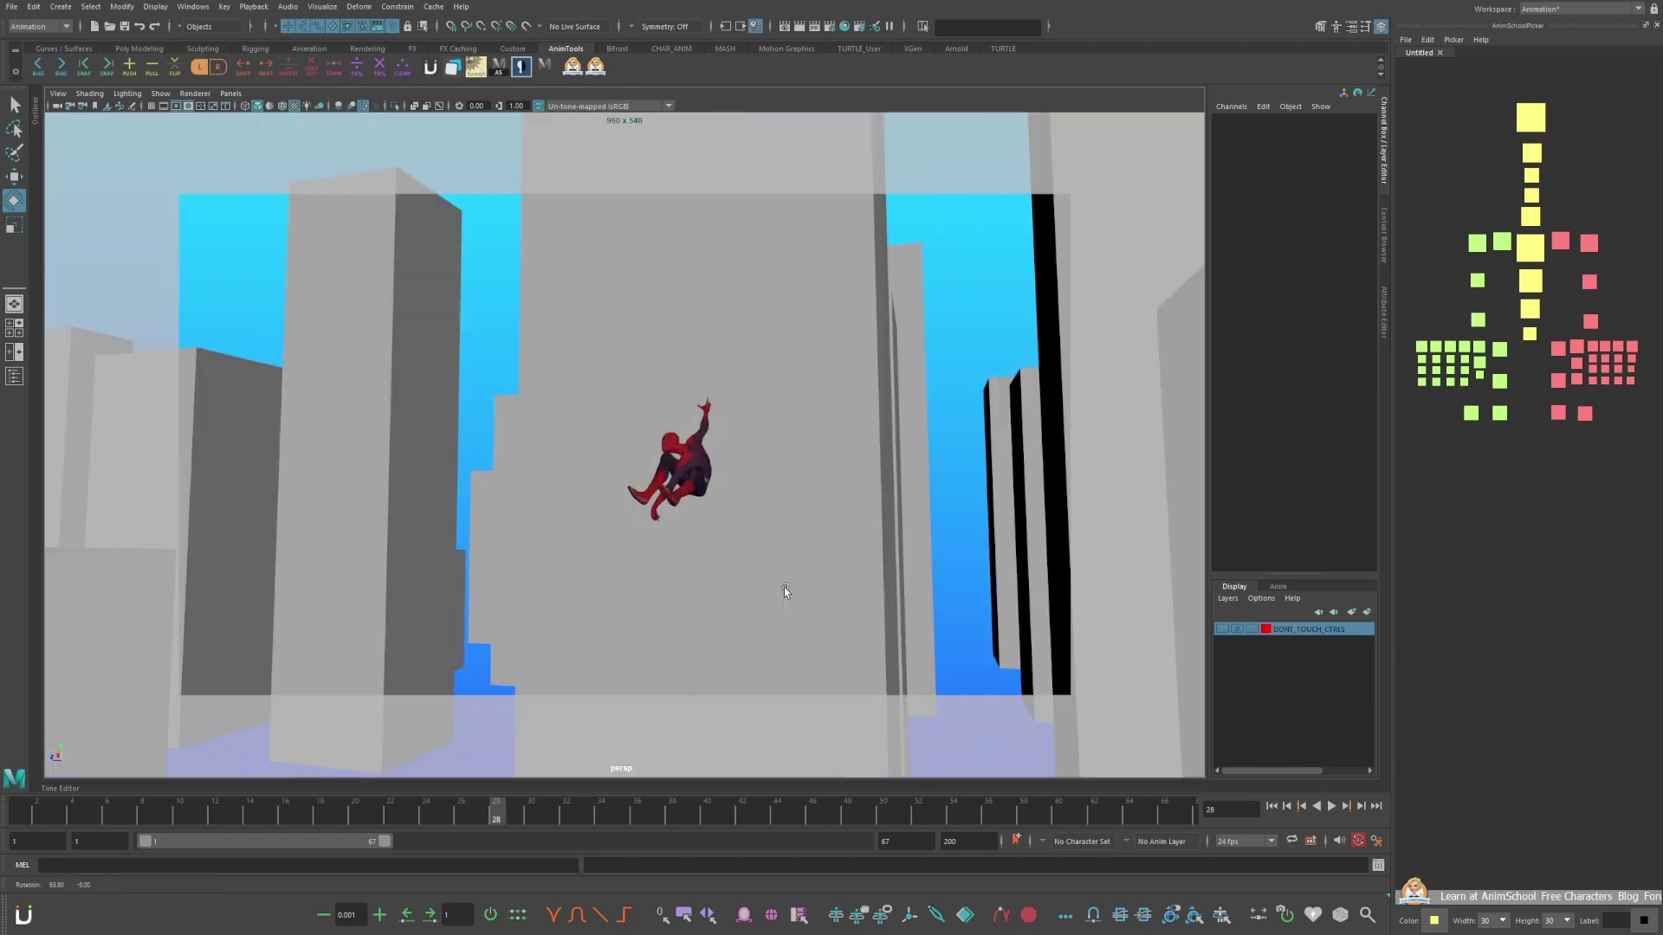
{"action": "mouse_move", "coordinate": [783, 587]}
{"action": "left_mouse_down", "text": "alt"}
{"action": "mouse_move", "coordinate": [752, 591]}
{"action": "mouse_move", "coordinate": [902, 601]}
{"action": "mouse_move", "coordinate": [761, 590]}
{"action": "mouse_move", "coordinate": [942, 570]}
{"action": "mouse_move", "coordinate": [746, 597]}
{"action": "mouse_move", "coordinate": [854, 583]}
{"action": "mouse_move", "coordinate": [793, 577]}
{"action": "mouse_move", "coordinate": [987, 583]}
{"action": "mouse_move", "coordinate": [813, 598]}
{"action": "mouse_move", "coordinate": [1097, 542]}
{"action": "mouse_move", "coordinate": [724, 549]}
{"action": "mouse_move", "coordinate": [1062, 549]}
{"action": "mouse_move", "coordinate": [753, 568]}
{"action": "mouse_move", "coordinate": [772, 564]}
{"action": "left_mouse_up", "text": "alt"}
- Step through the remaining keyed poses past frame 28, examining the body's silhouette from different sides
{"action": "key", "text": "."}
{"action": "key", "text": "."}
{"action": "key", "text": "."}
{"action": "left_click_drag", "start_coordinate": [894, 560], "coordinate": [661, 571], "text": "alt"}
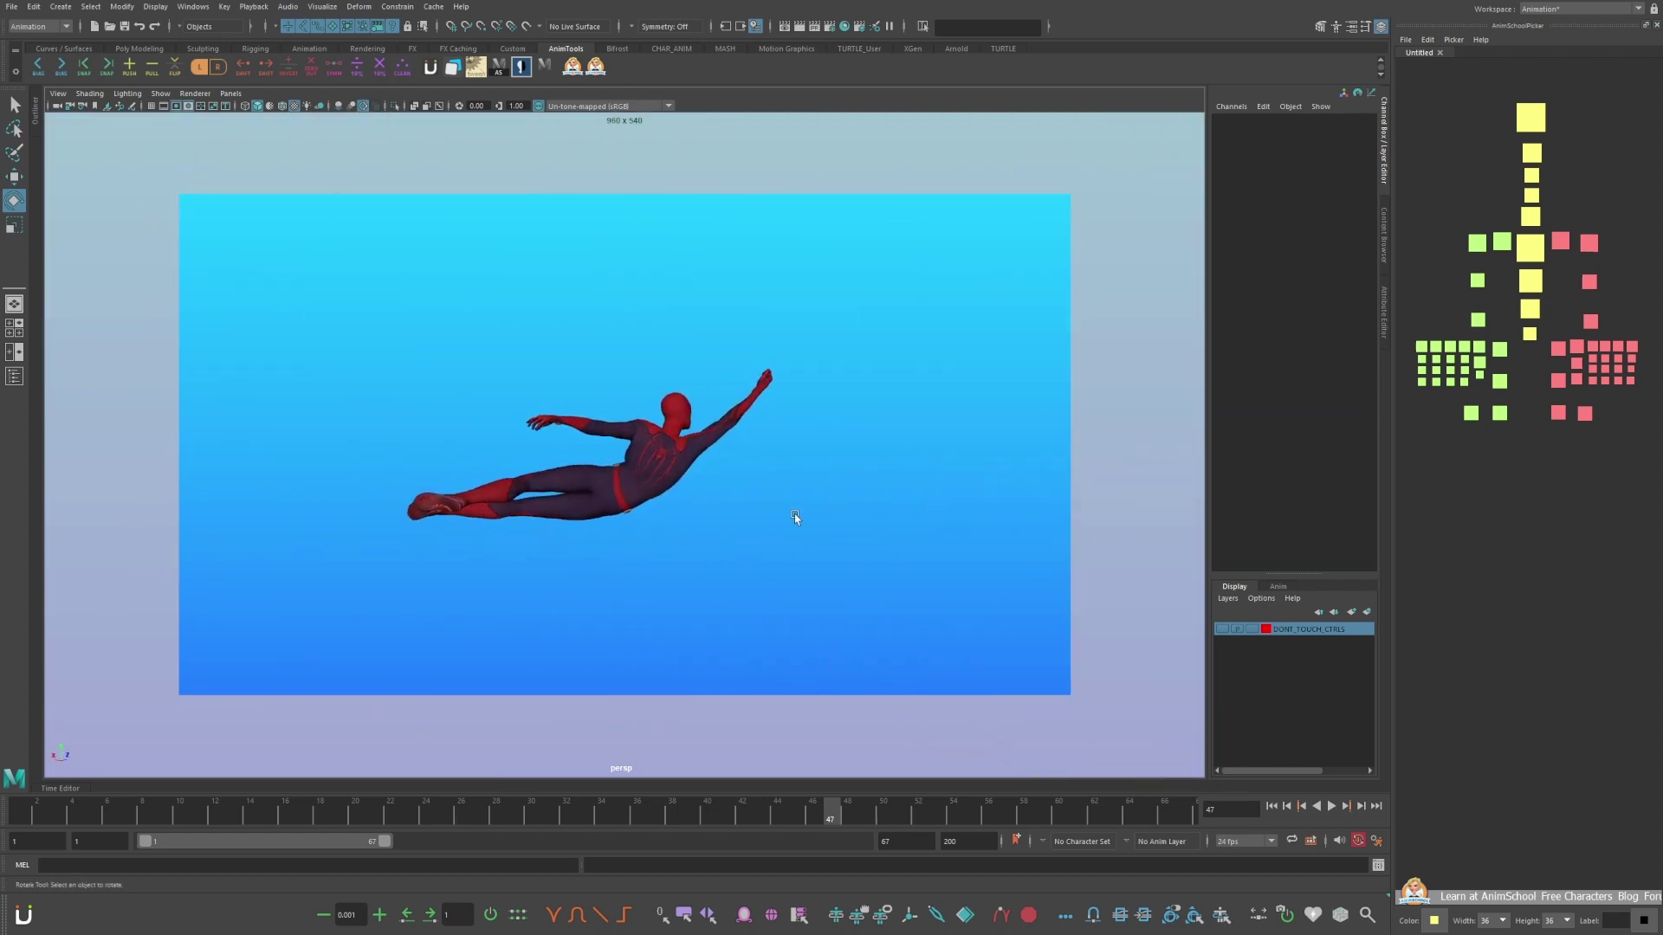
{"action": "left_click_drag", "start_coordinate": [794, 520], "coordinate": [961, 542], "text": "alt"}
{"action": "key", "text": "."}
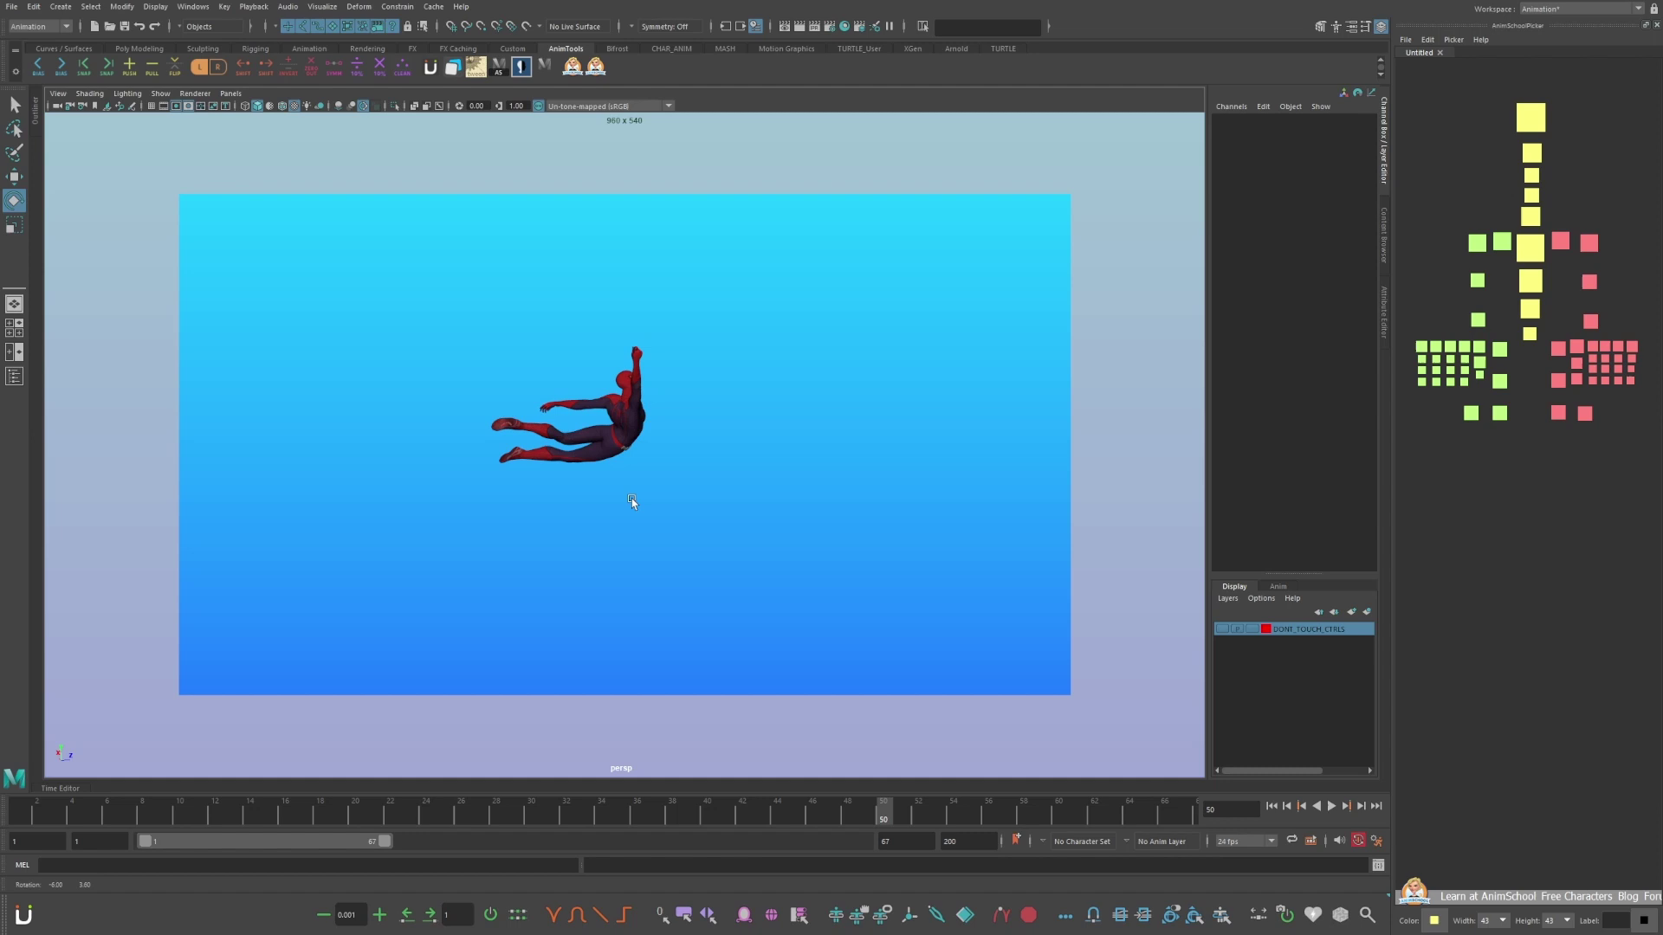
{"action": "left_click_drag", "start_coordinate": [631, 497], "coordinate": [746, 531], "text": "alt"}
{"action": "key", "text": "."}
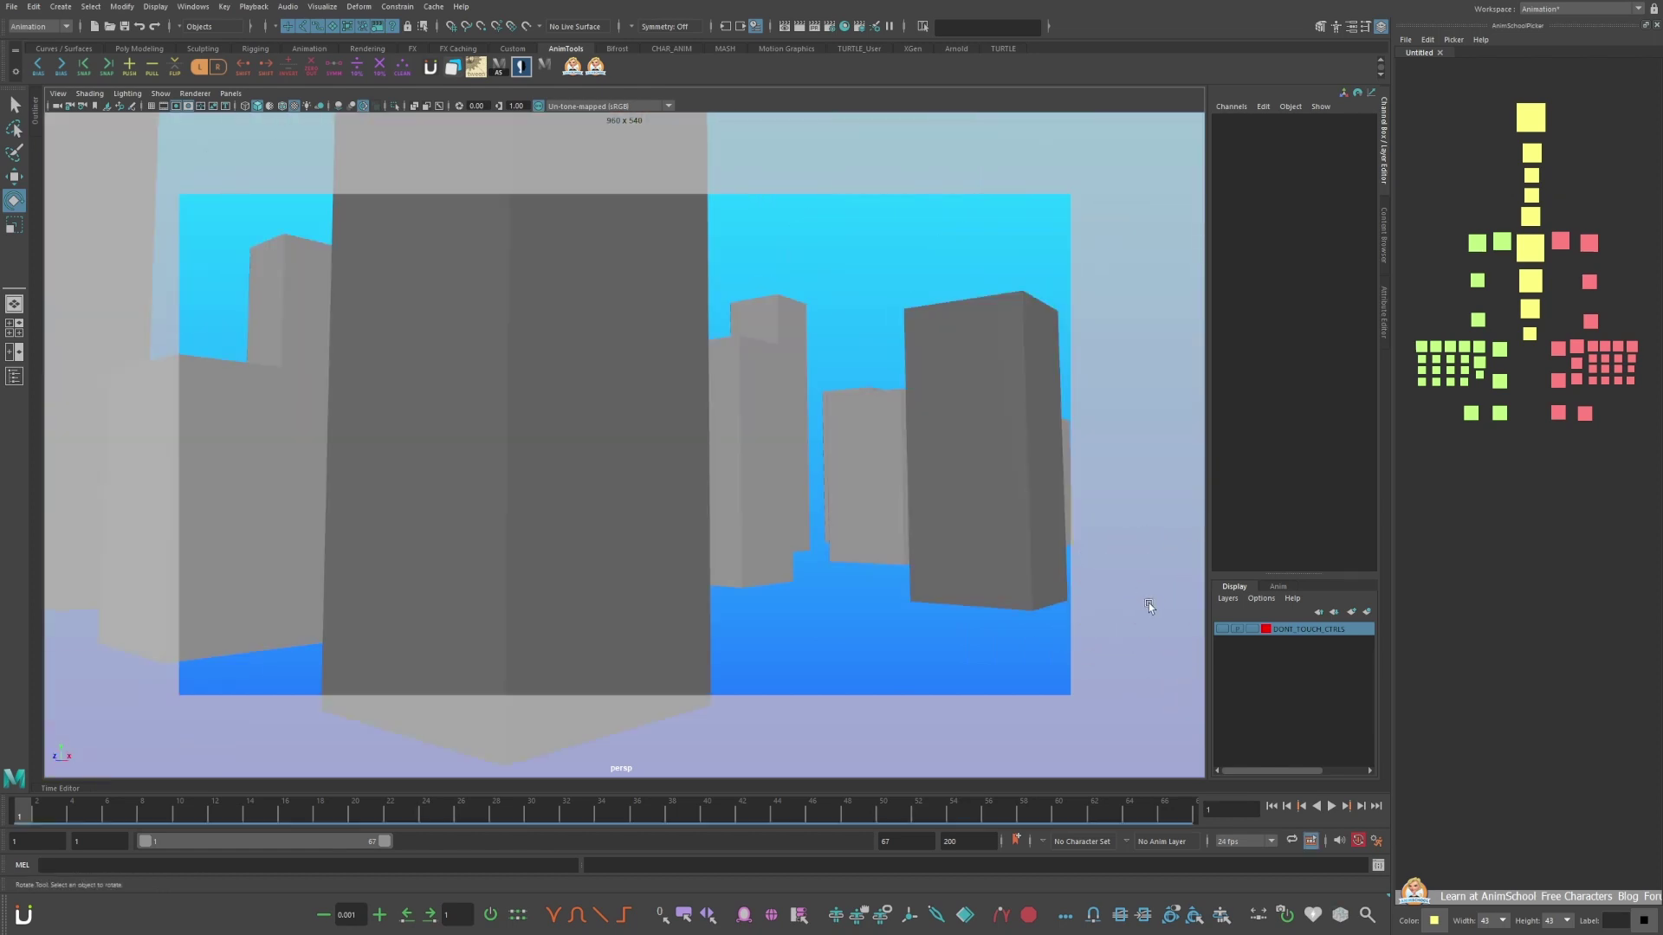
- Play the posed animation and scrub from frame 26 onward to check the webbing against the swing
{"action": "key", "text": "alt+v"}
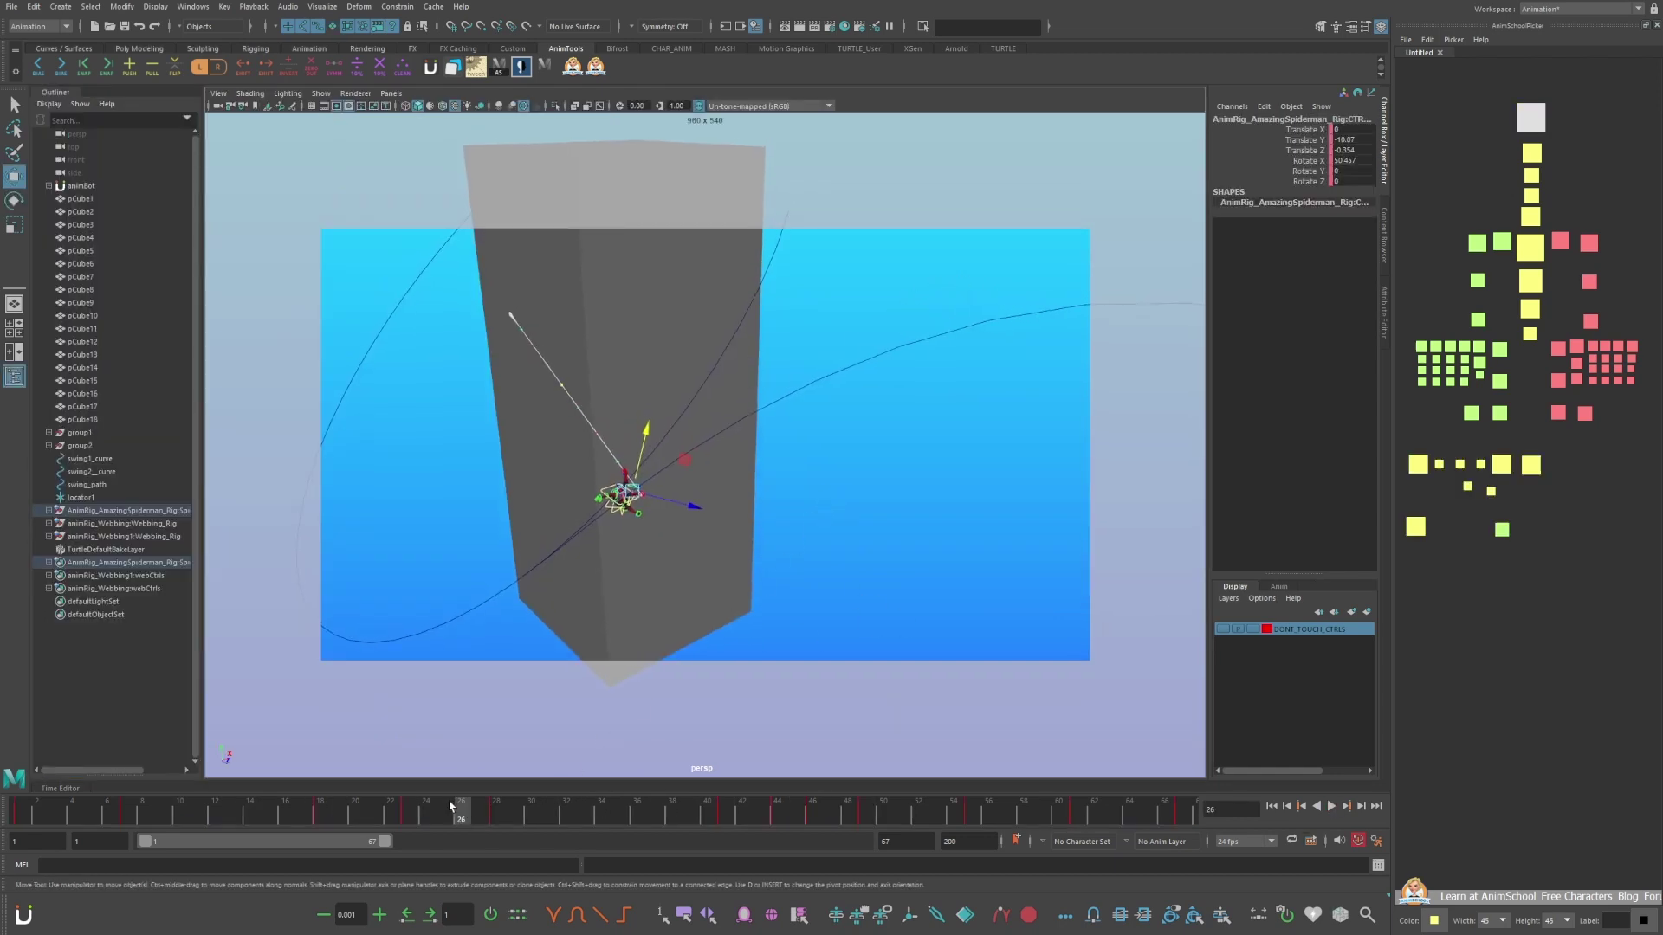
{"action": "left_click_drag", "start_coordinate": [450, 807], "coordinate": [731, 781]}
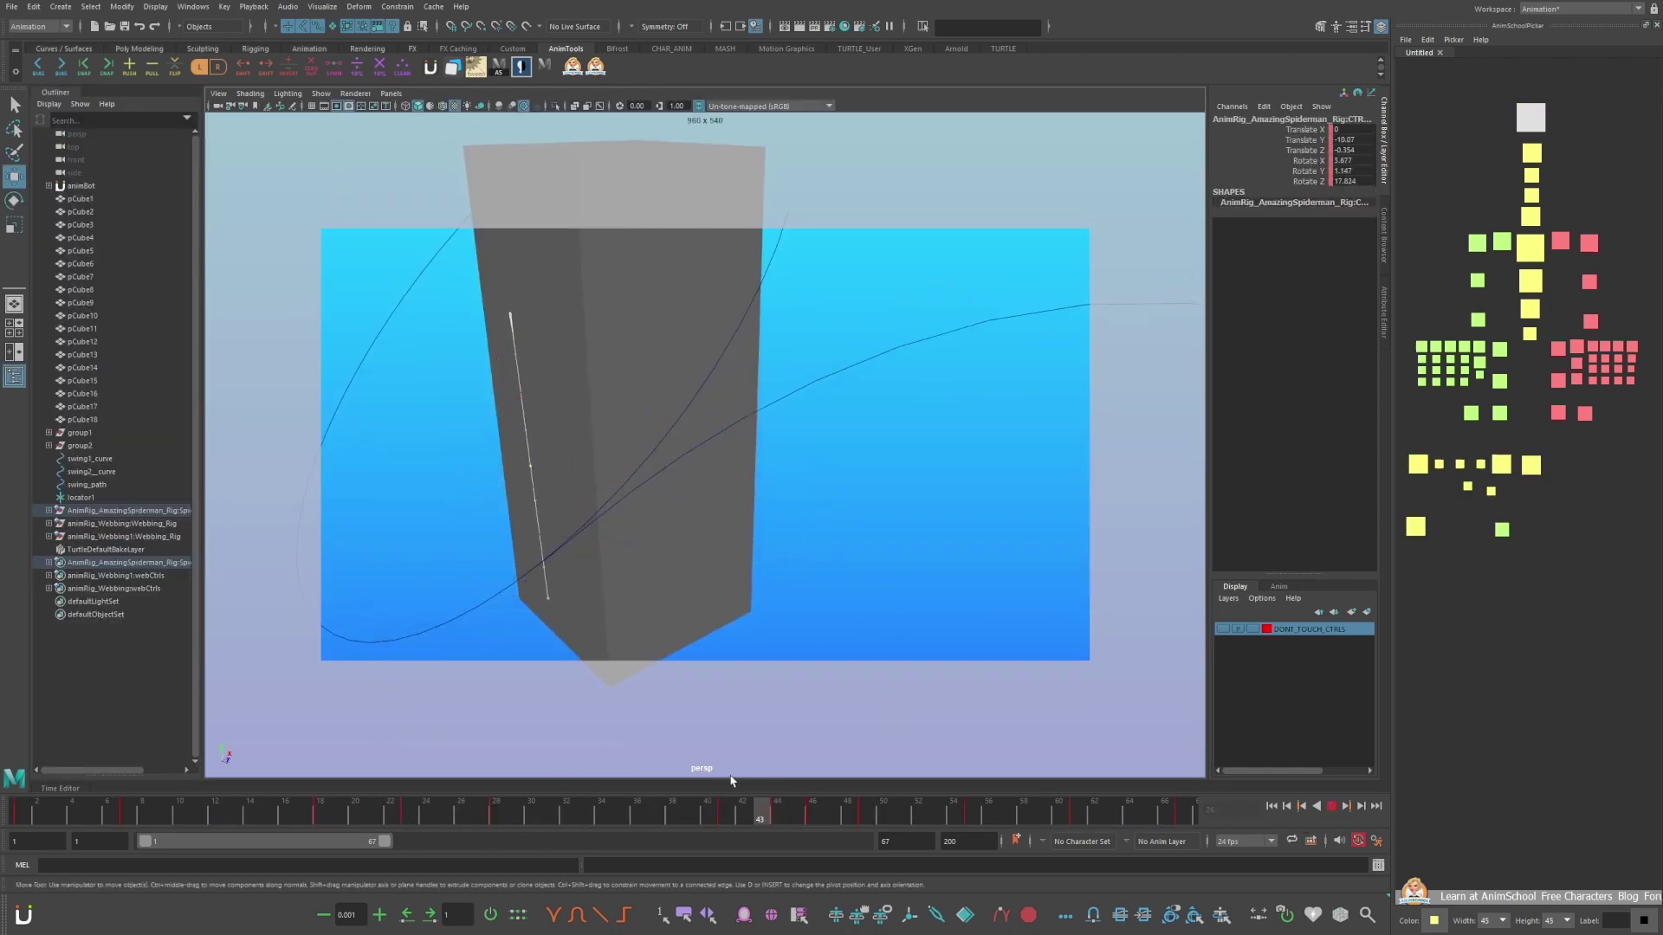